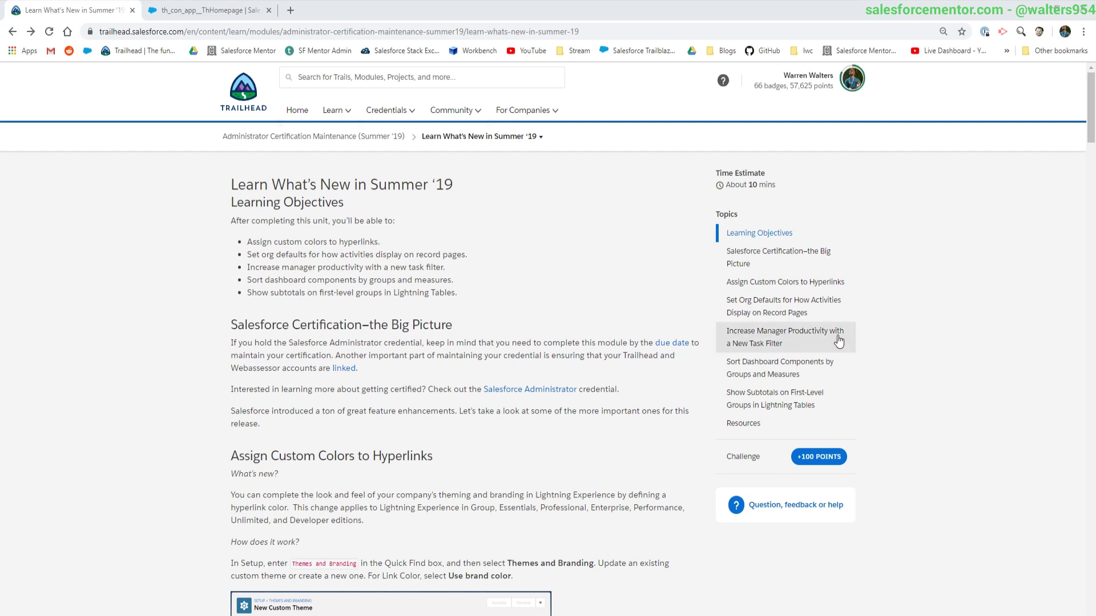
- Scroll through the Summer '19 article back to the Assign Custom Colors to Hyperlinks section
{"action": "scroll", "coordinate": [556, 297], "scroll_direction": "down", "scroll_amount": 3}
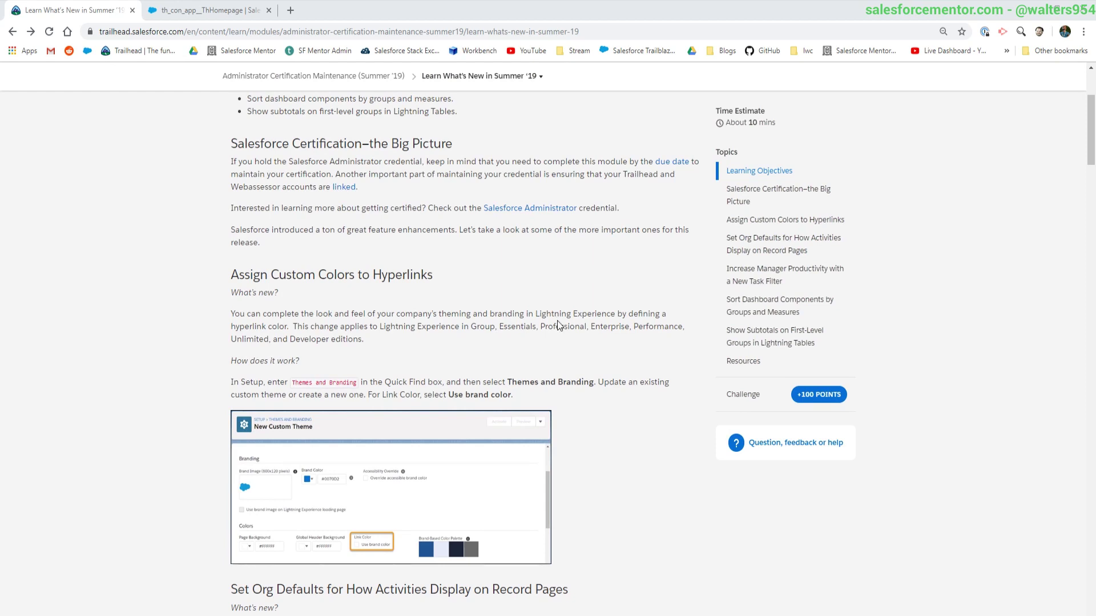
{"action": "scroll", "coordinate": [556, 323], "scroll_direction": "down", "scroll_amount": 4}
{"action": "scroll", "coordinate": [559, 323], "scroll_direction": "down", "scroll_amount": 3}
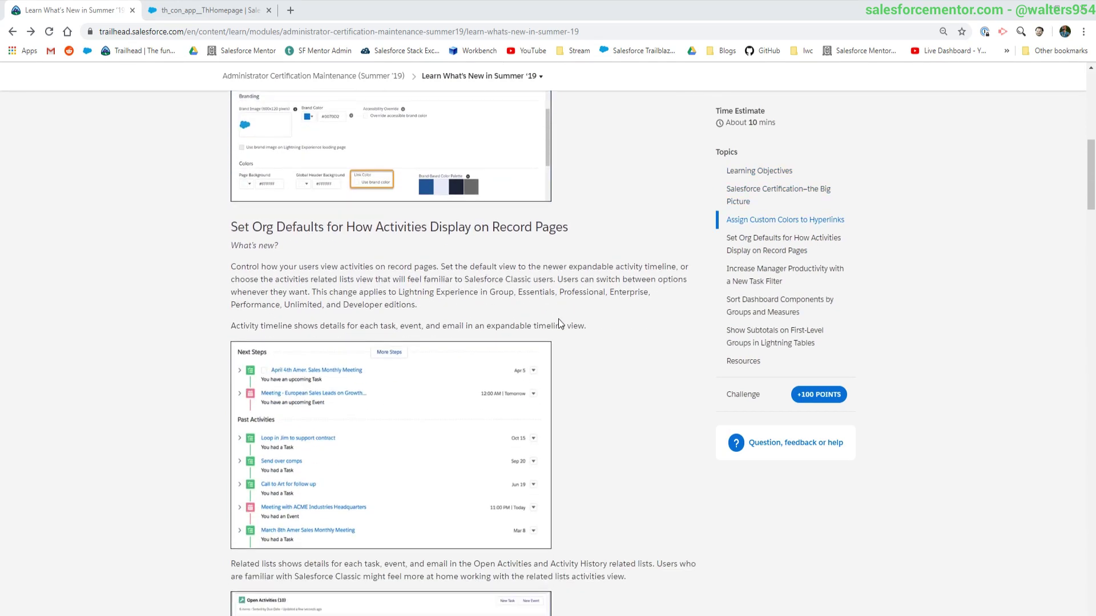
{"action": "scroll", "coordinate": [559, 323], "scroll_direction": "down", "scroll_amount": 2}
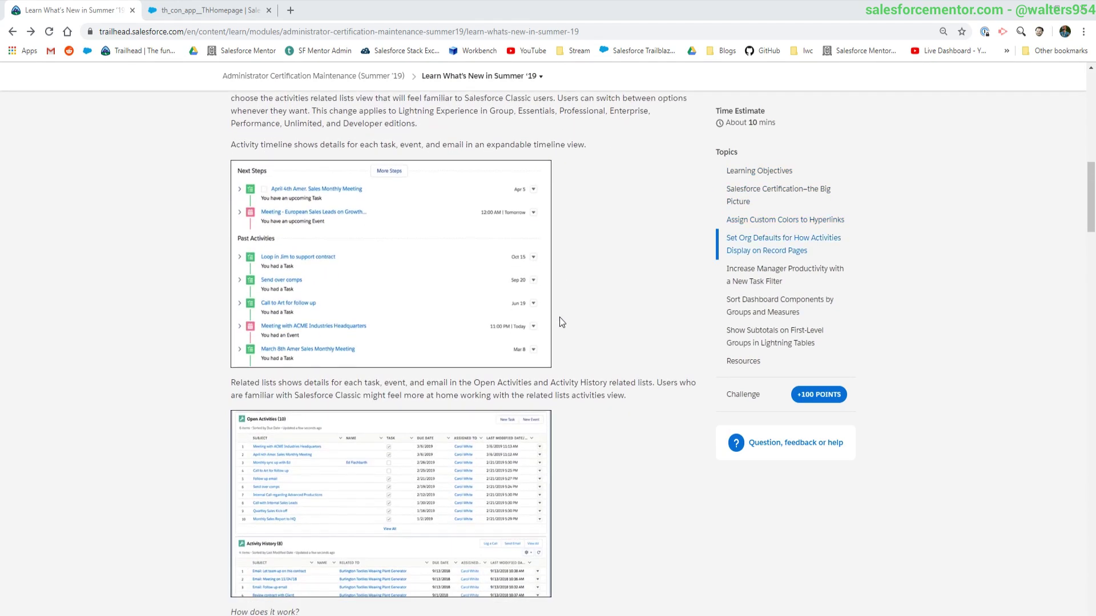
{"action": "scroll", "coordinate": [559, 322], "scroll_direction": "down", "scroll_amount": 6}
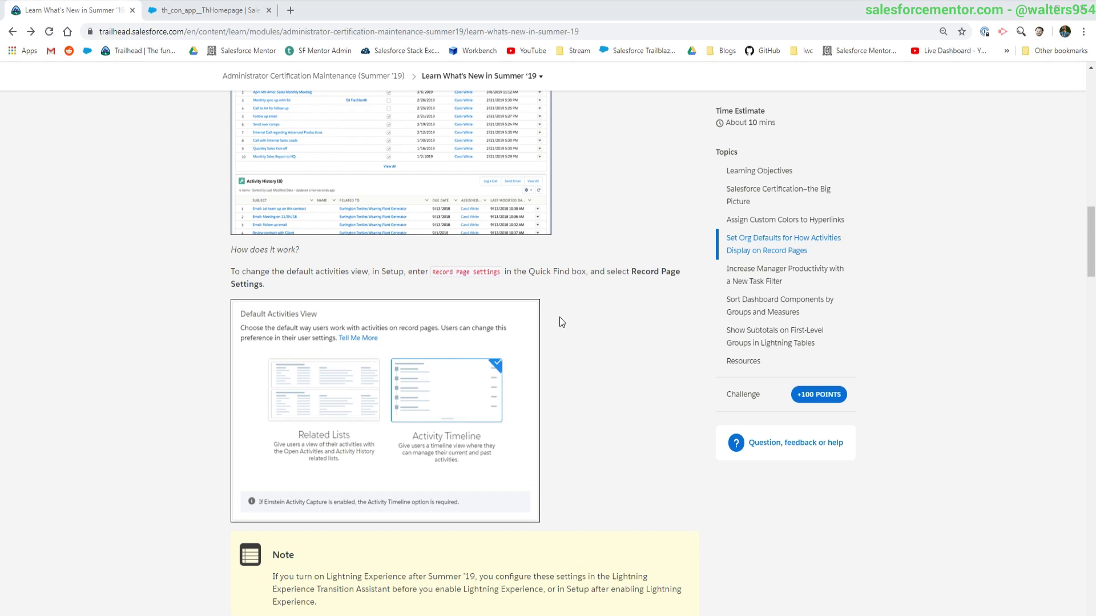
{"action": "scroll", "coordinate": [614, 252], "scroll_direction": "up", "scroll_amount": 20}
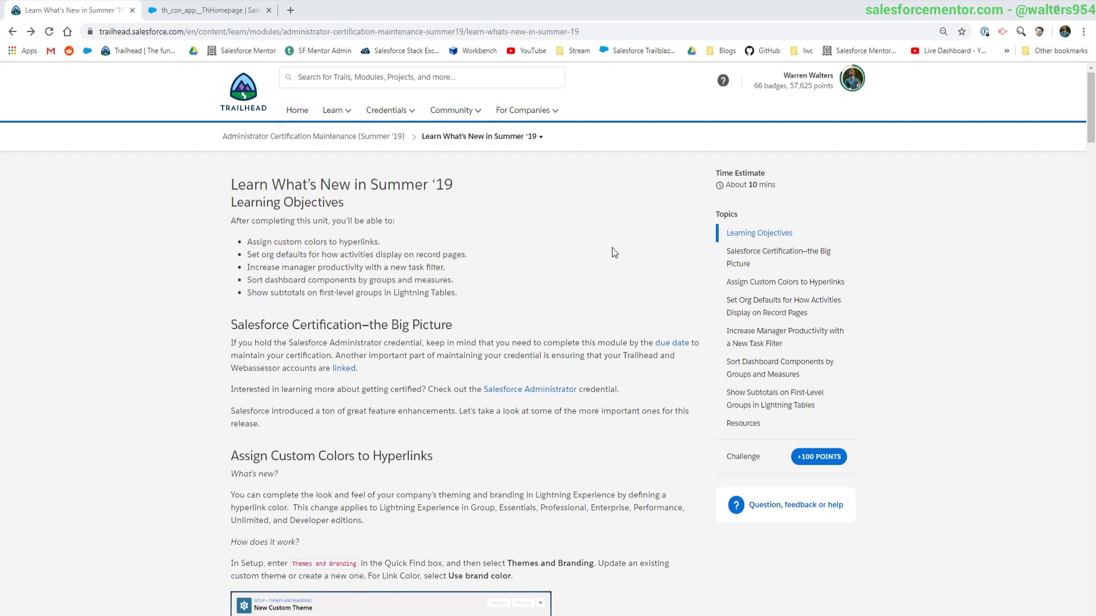
{"action": "scroll", "coordinate": [614, 252], "scroll_direction": "down", "scroll_amount": 5}
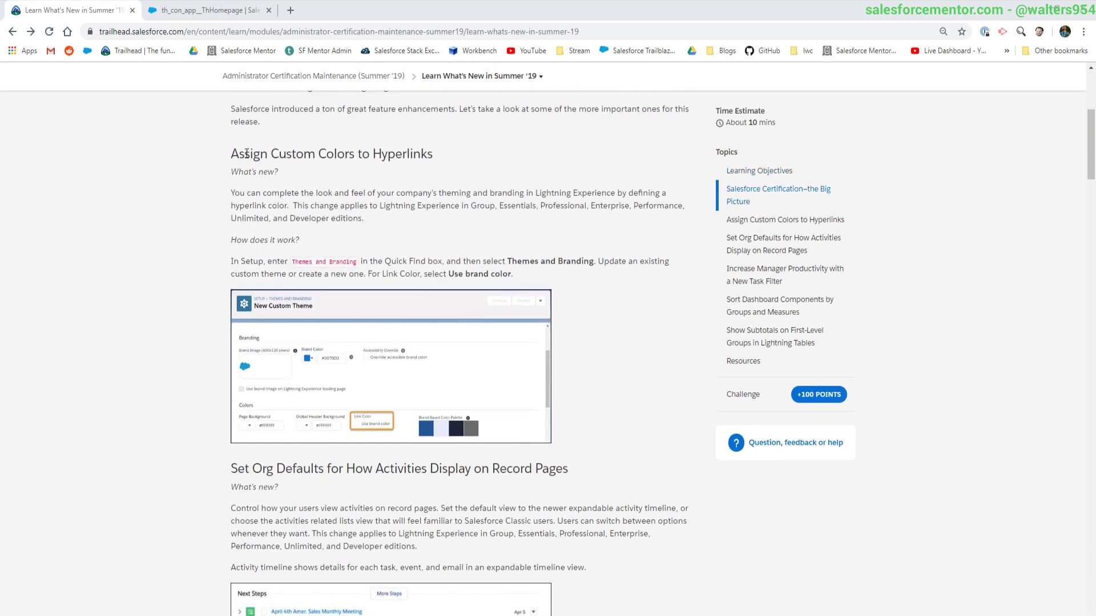
- Note the hyperlink colors heading, then open Setup in the Trailhead Playground org
{"action": "left_click_drag", "start_coordinate": [246, 154], "coordinate": [431, 155]}
{"action": "left_click", "coordinate": [397, 203]}
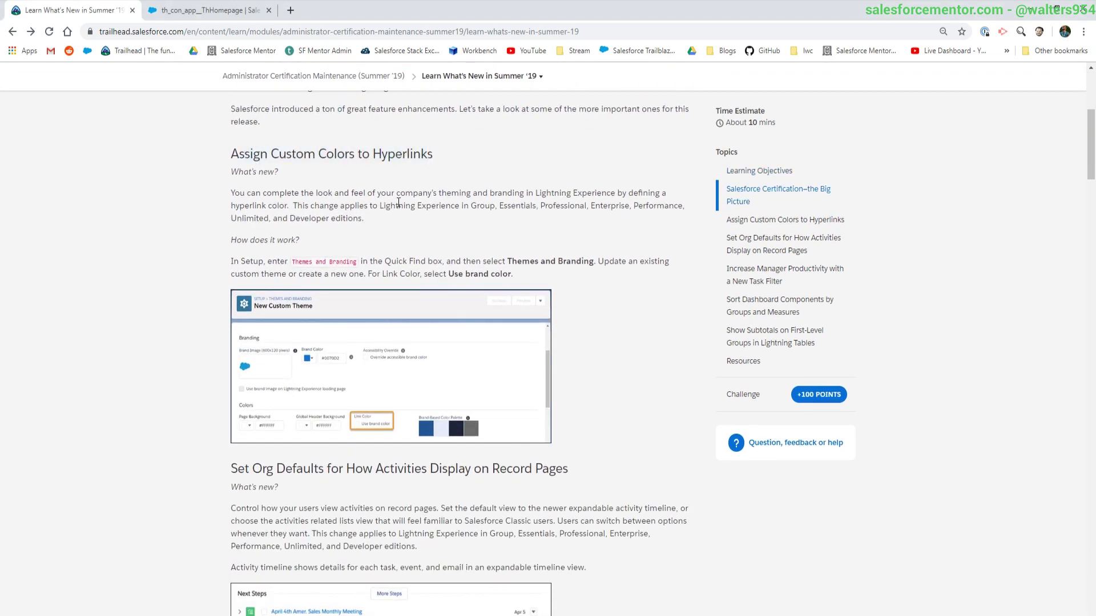
{"action": "left_click", "coordinate": [194, 11]}
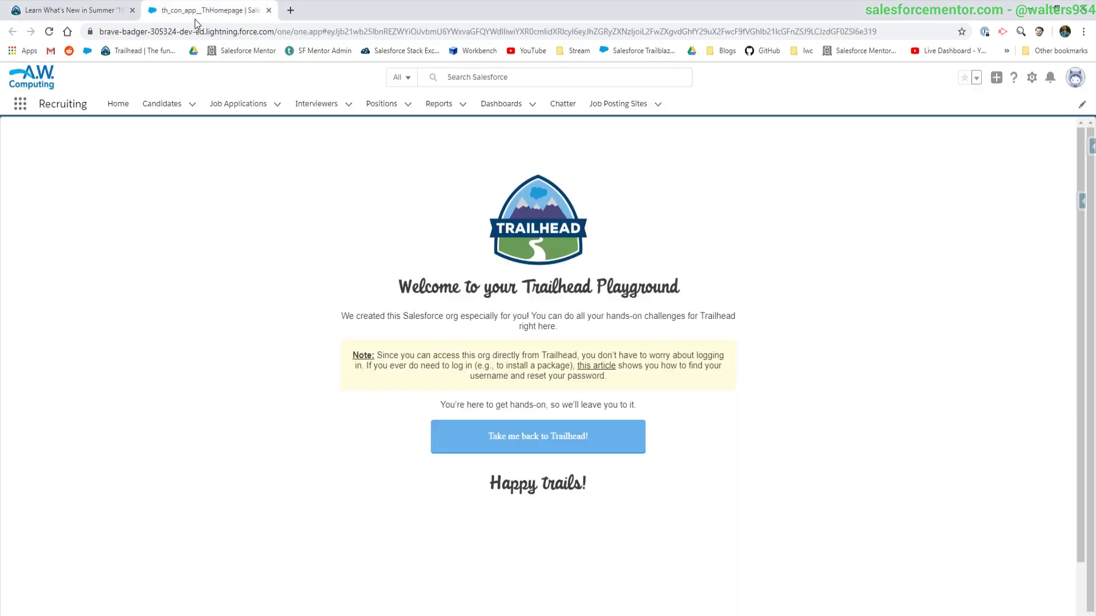
{"action": "left_click", "coordinate": [1031, 78]}
{"action": "left_click", "coordinate": [977, 112]}
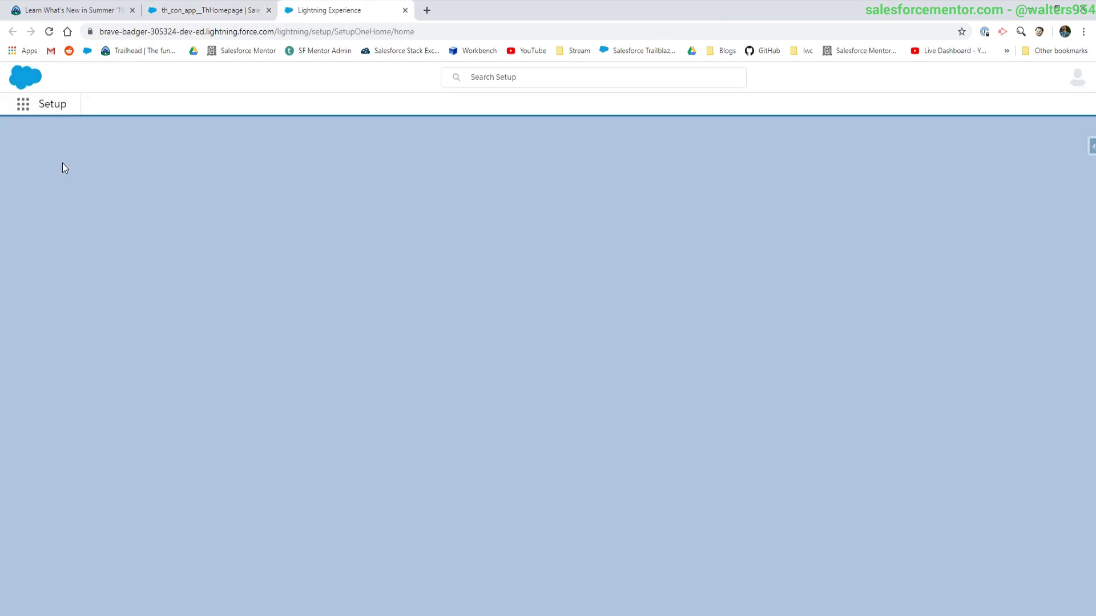
- Find Themes and Branding via Quick Find 'theme' and start a new custom theme
{"action": "left_click", "coordinate": [63, 137]}
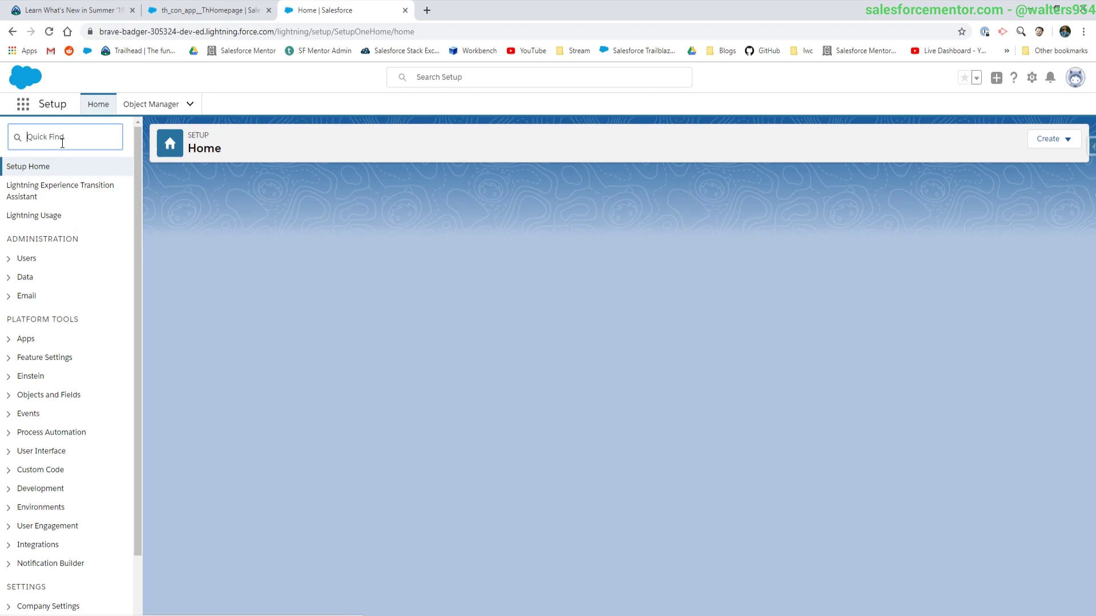
{"action": "type", "text": "theme"}
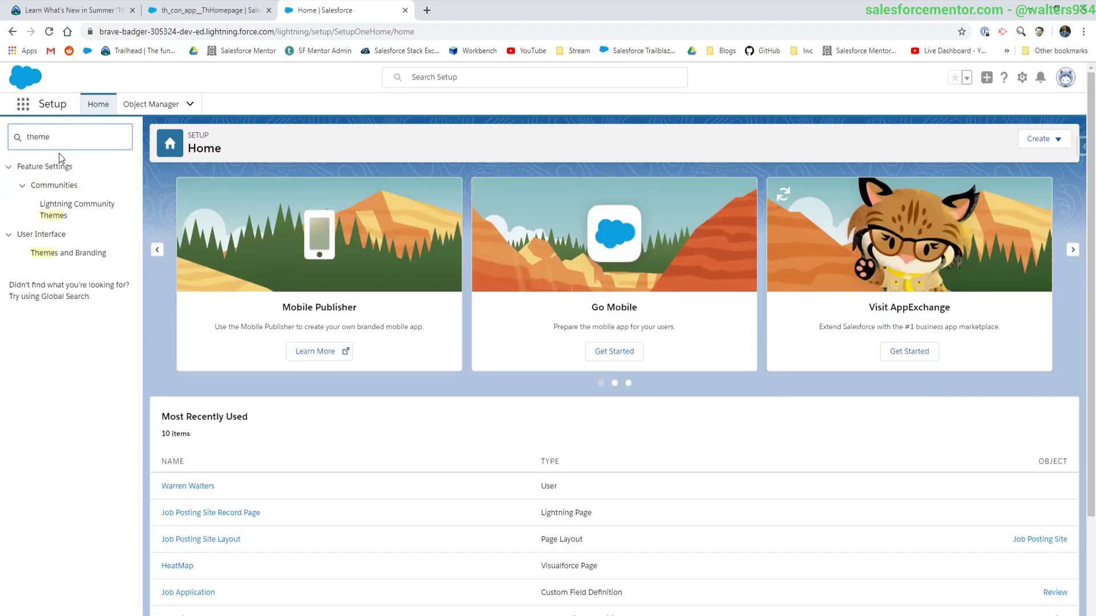
{"action": "left_click", "coordinate": [63, 253]}
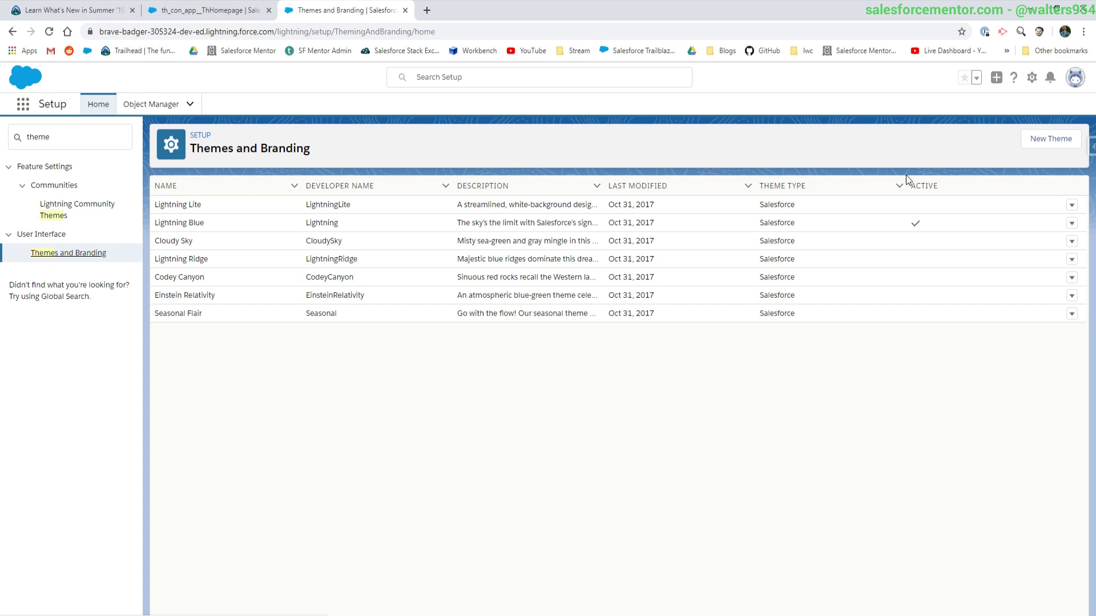
{"action": "left_click", "coordinate": [1049, 149]}
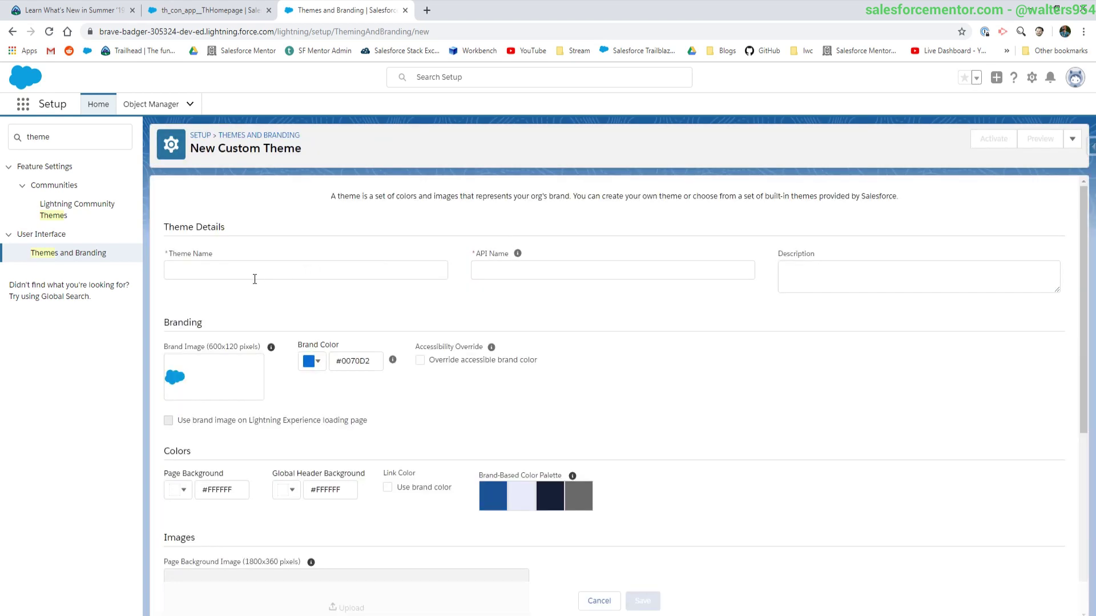
- Name the new theme 'Salesforce Mentor' so its API name fills in
{"action": "left_click", "coordinate": [254, 279]}
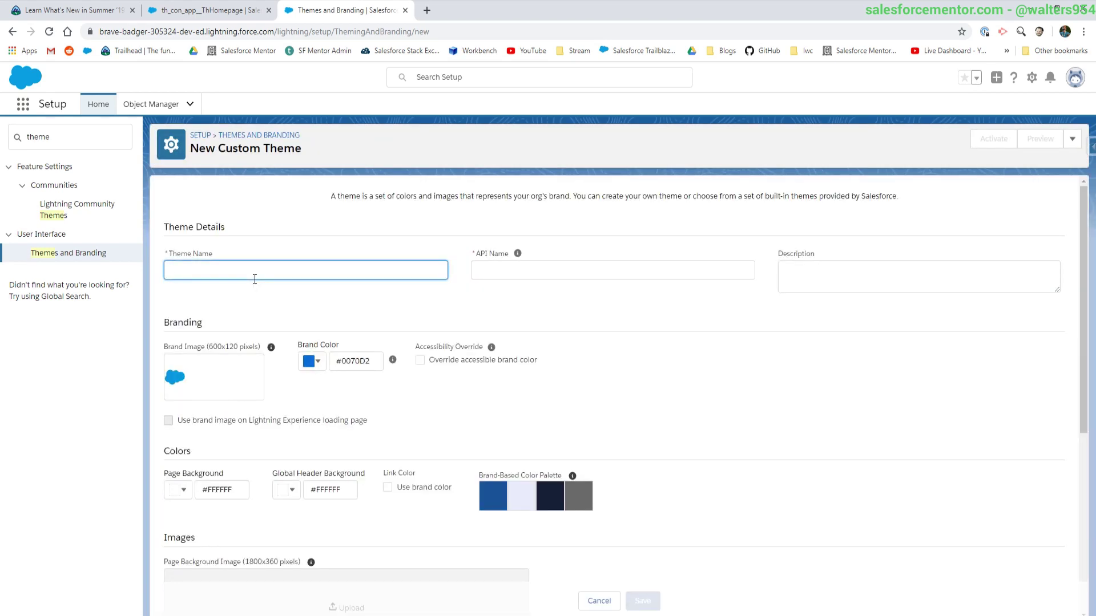
{"action": "type", "text": "Salesforce Mentor"}
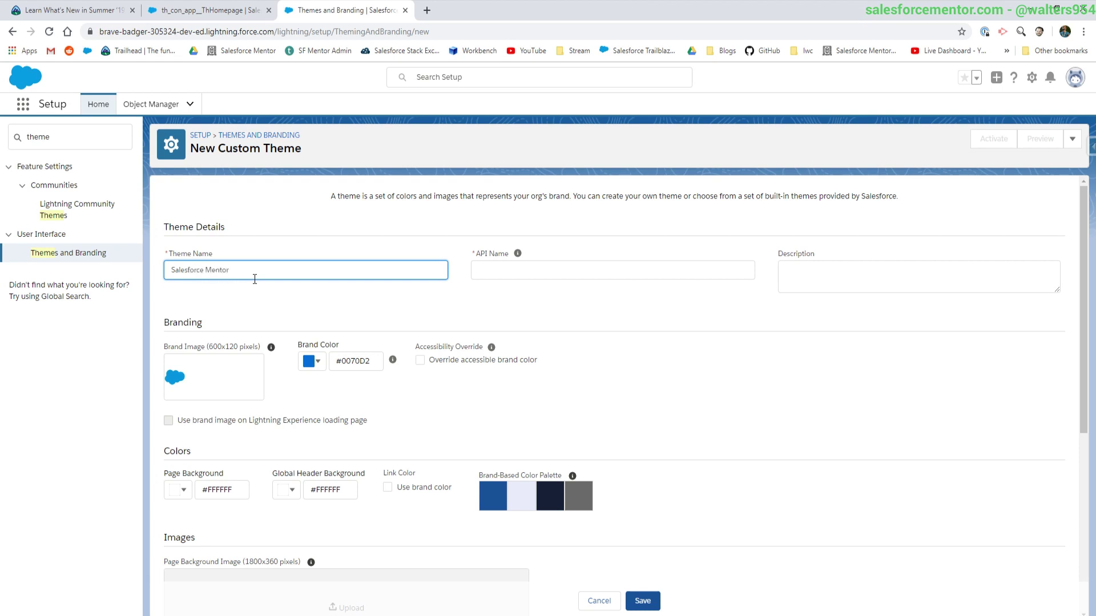
{"action": "left_click", "coordinate": [424, 296]}
- Upload YT Watermark SFM.jpg as the theme's brand image and accept the crop
{"action": "scroll", "coordinate": [473, 362], "scroll_direction": "down", "scroll_amount": 1}
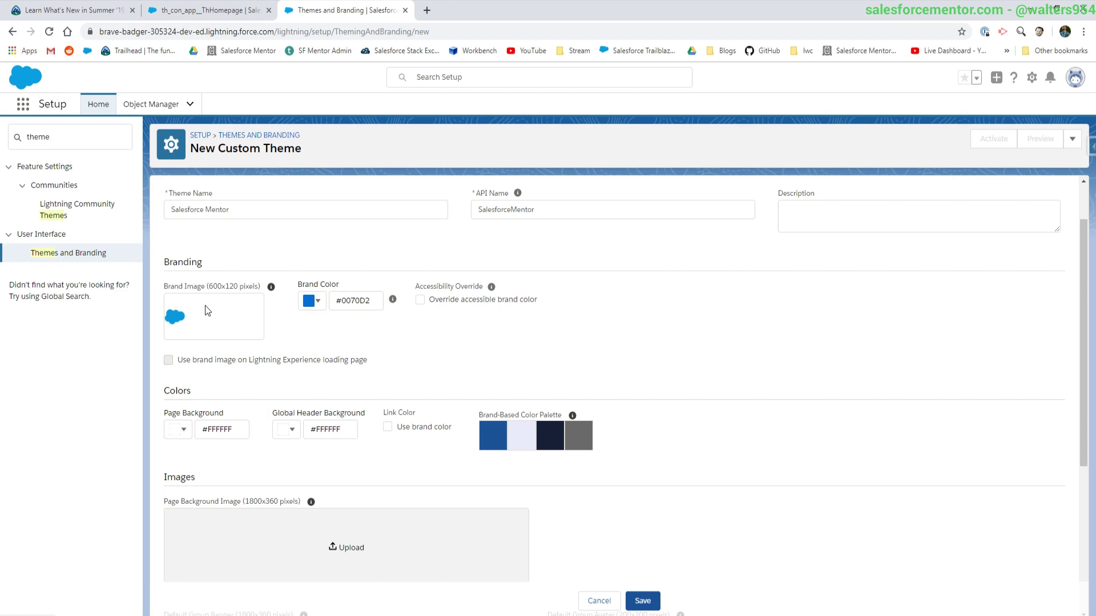
{"action": "left_click", "coordinate": [207, 311]}
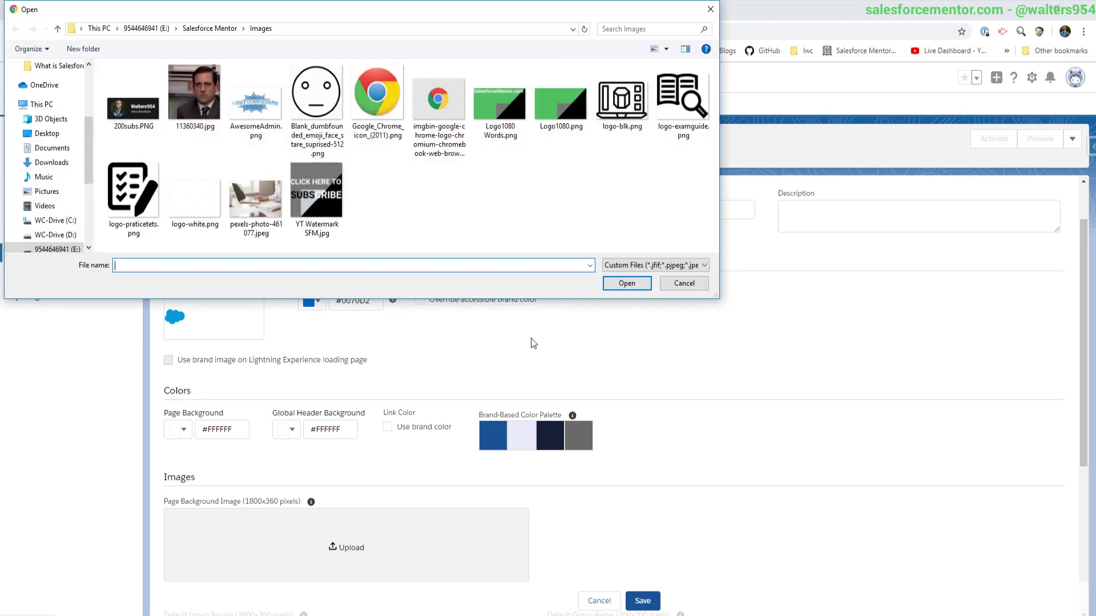
{"action": "left_click", "coordinate": [317, 191]}
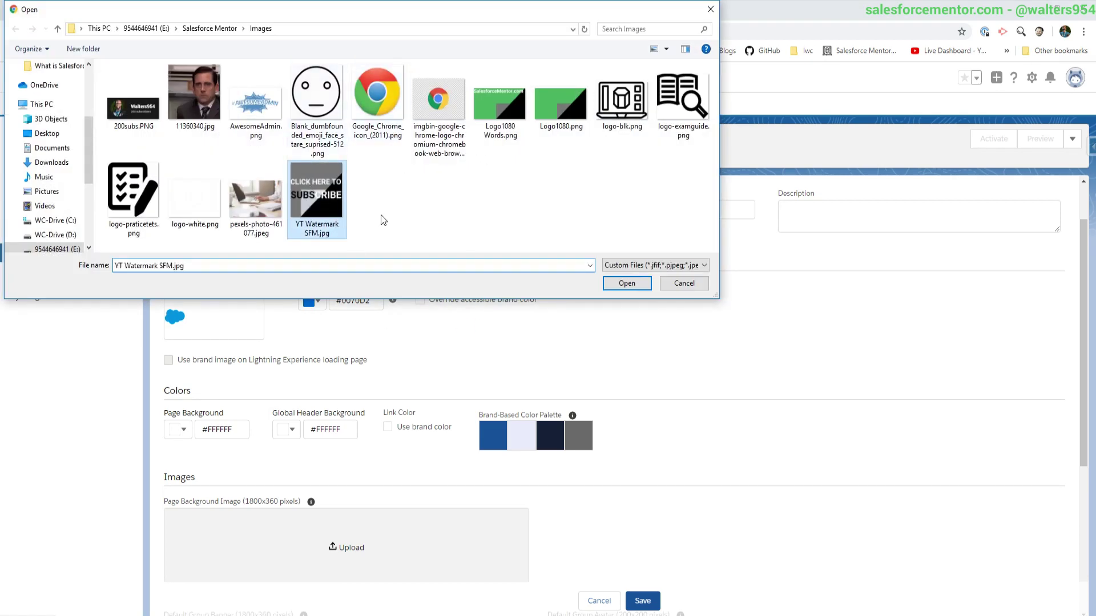
{"action": "left_click", "coordinate": [626, 283]}
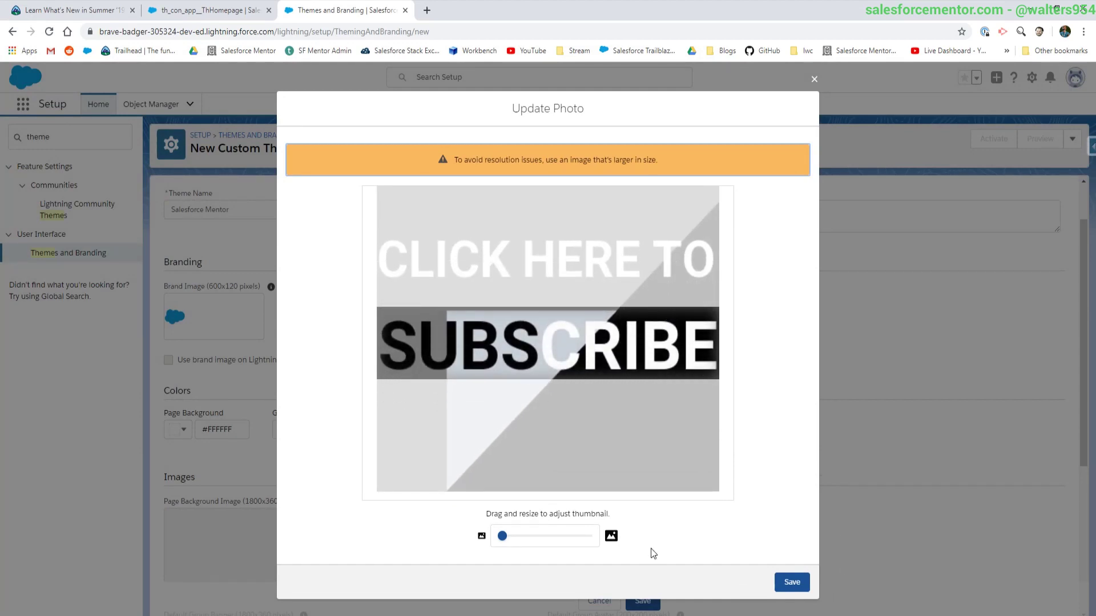
{"action": "left_click", "coordinate": [792, 582]}
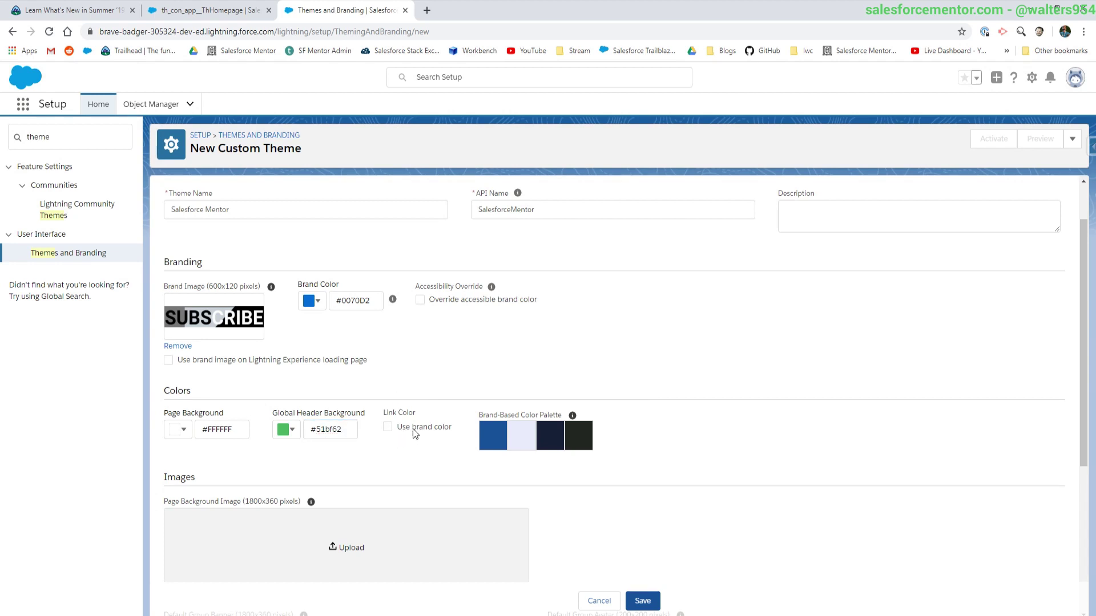
- Make hyperlinks use the brand color
{"action": "left_click", "coordinate": [443, 429]}
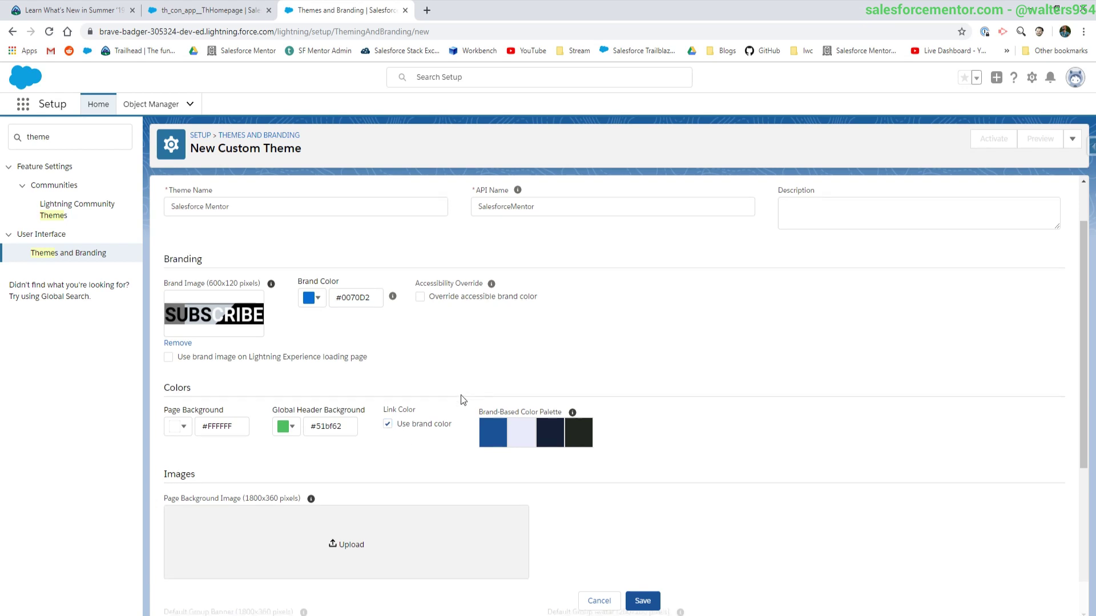
{"action": "scroll", "coordinate": [494, 376], "scroll_direction": "down", "scroll_amount": 3}
{"action": "scroll", "coordinate": [465, 355], "scroll_direction": "up", "scroll_amount": 3}
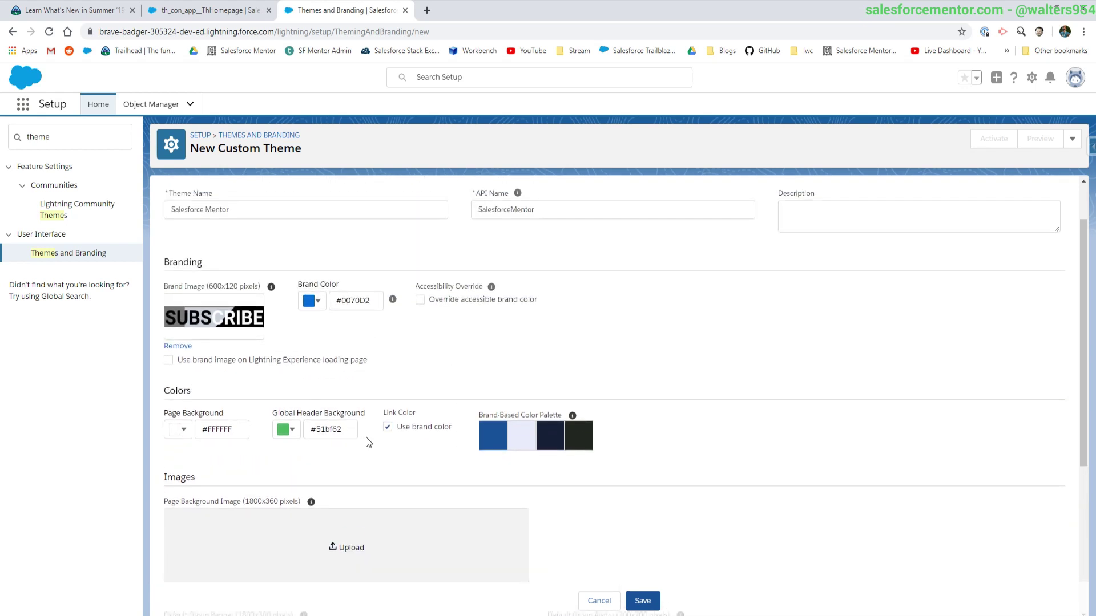
- Set global header background #FFFFFF and brand color #51bf62, then save the theme
{"action": "triple_click", "coordinate": [328, 429]}
{"action": "type", "text": "#FFFFFF"}
{"action": "triple_click", "coordinate": [377, 303]}
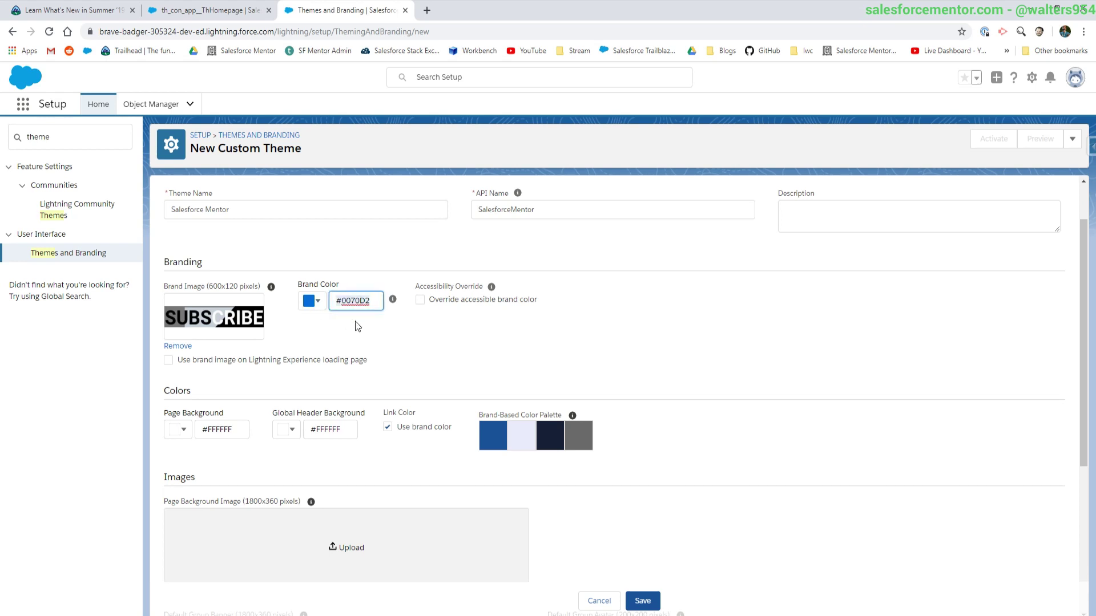
{"action": "type", "text": "#51bf62"}
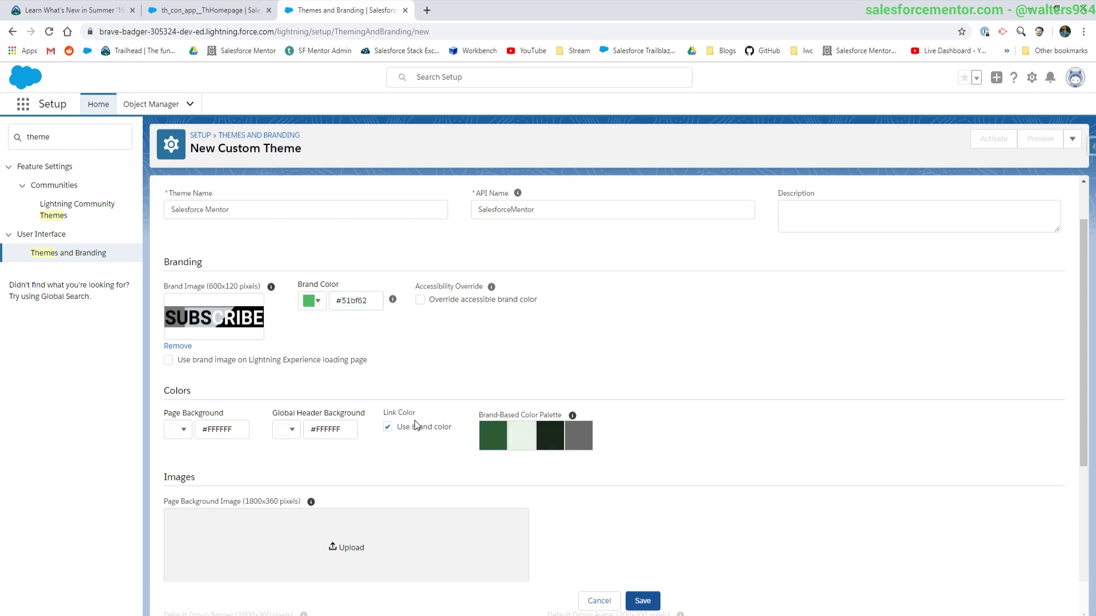
{"action": "left_click", "coordinate": [644, 603]}
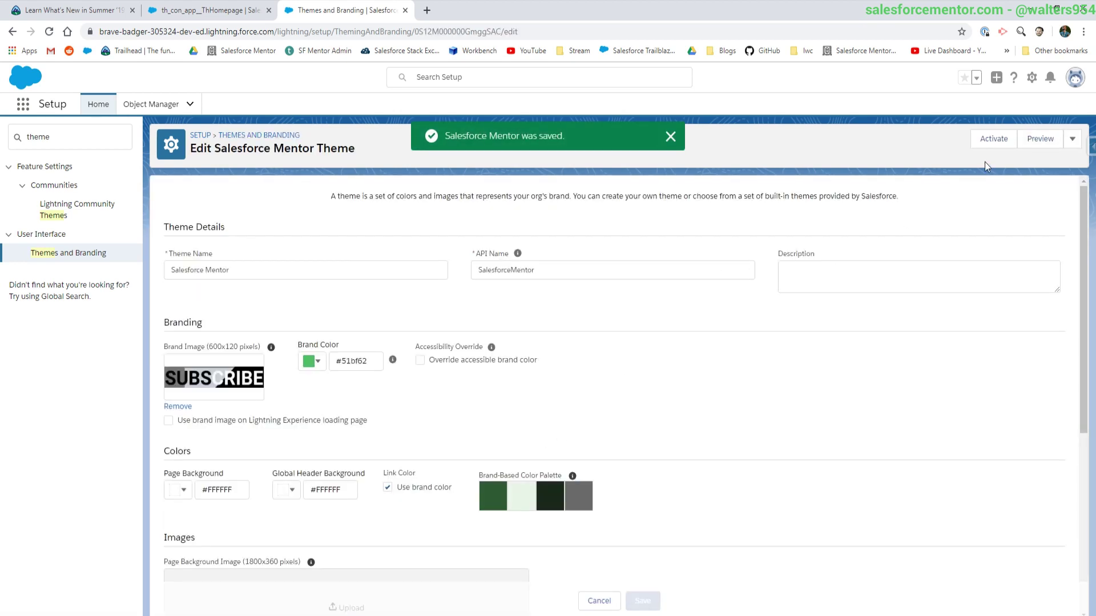
- Activate the Salesforce Mentor theme and reload the Trailhead Playground org
{"action": "left_click", "coordinate": [993, 138]}
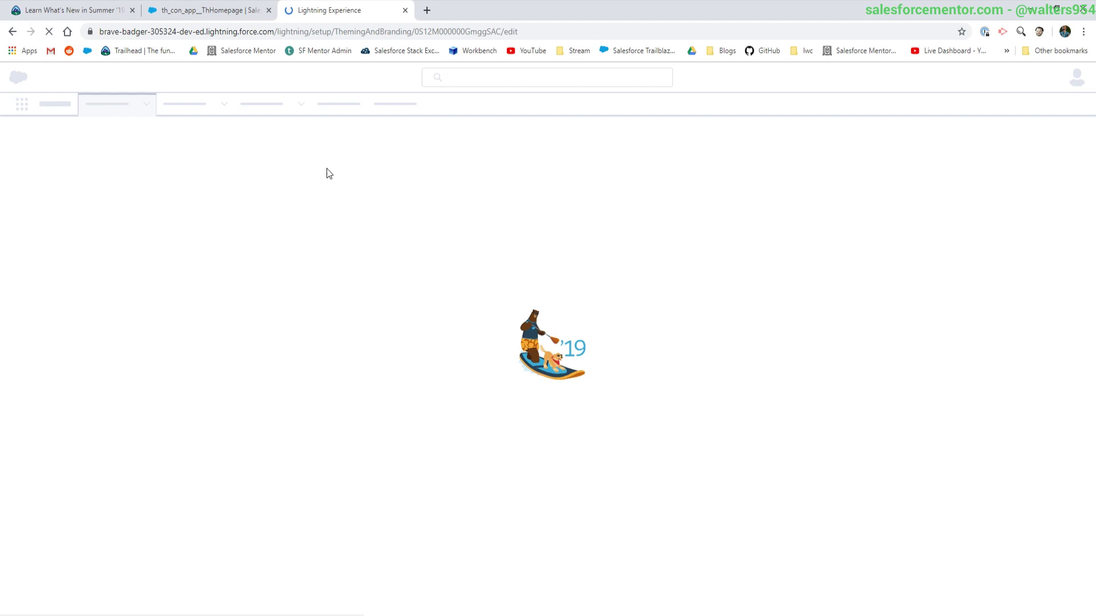
{"action": "left_click", "coordinate": [208, 10]}
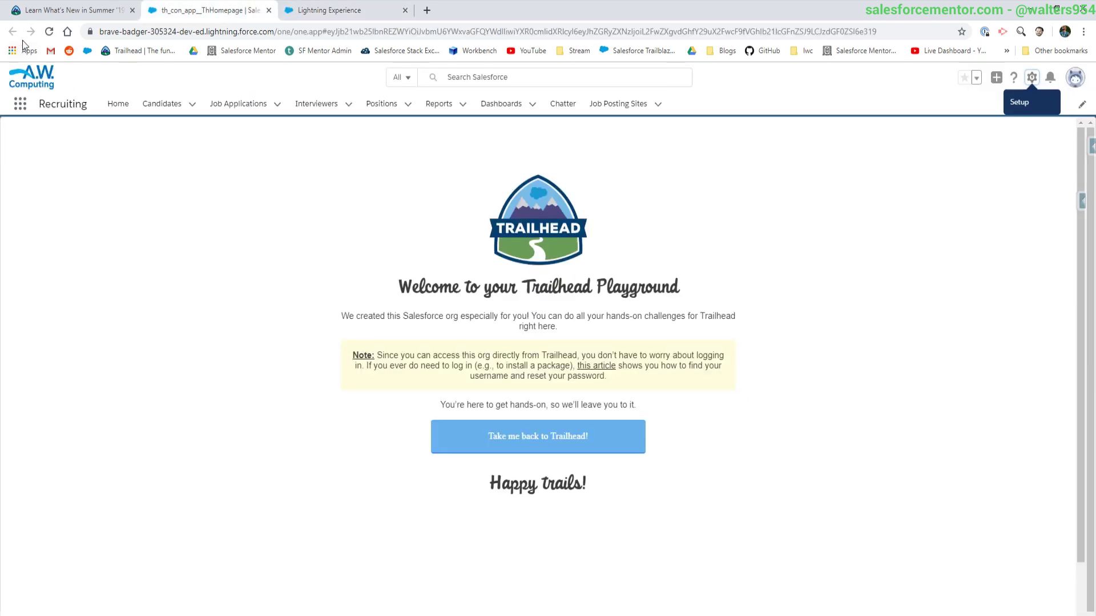
{"action": "left_click", "coordinate": [45, 34]}
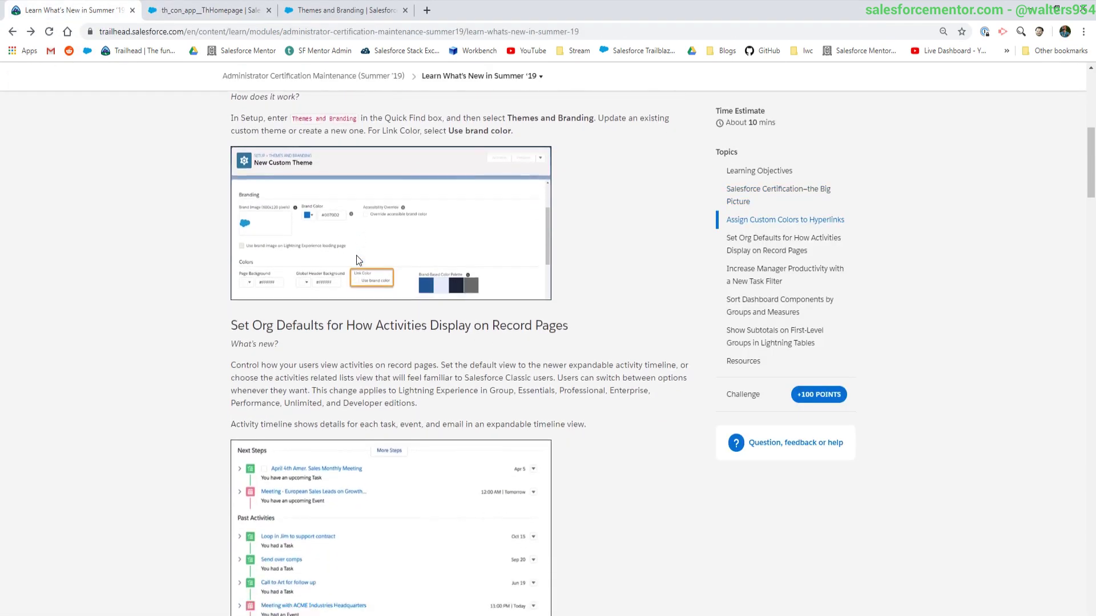
- Read the Set Org Defaults for activity display section down to 'How does it work?'
{"action": "left_click_drag", "start_coordinate": [233, 228], "coordinate": [476, 229]}
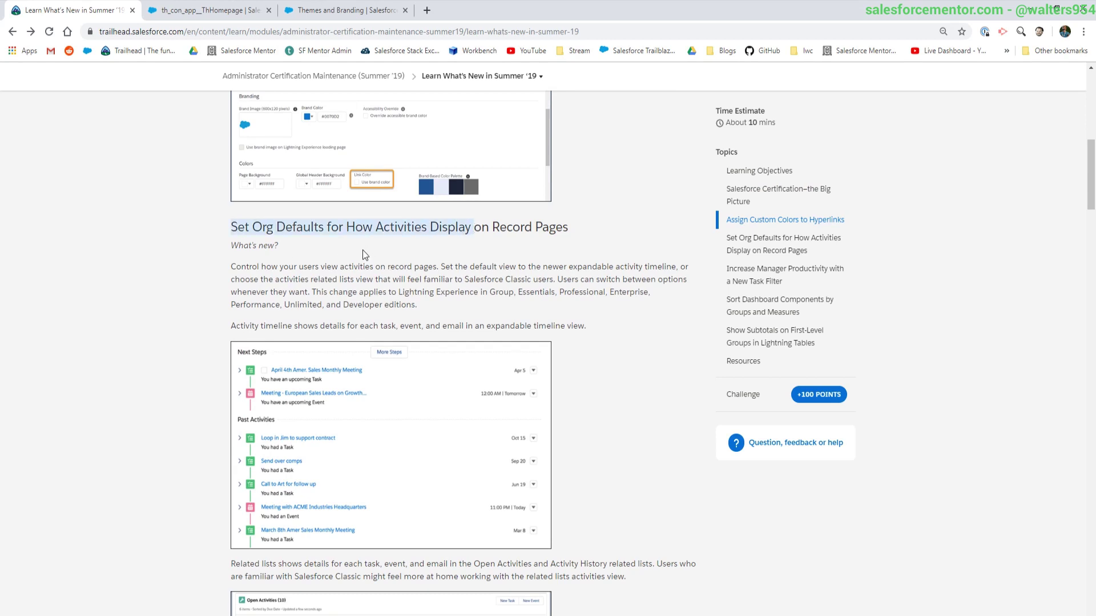
{"action": "left_click", "coordinate": [377, 254]}
{"action": "scroll", "coordinate": [387, 302], "scroll_direction": "down", "scroll_amount": 1}
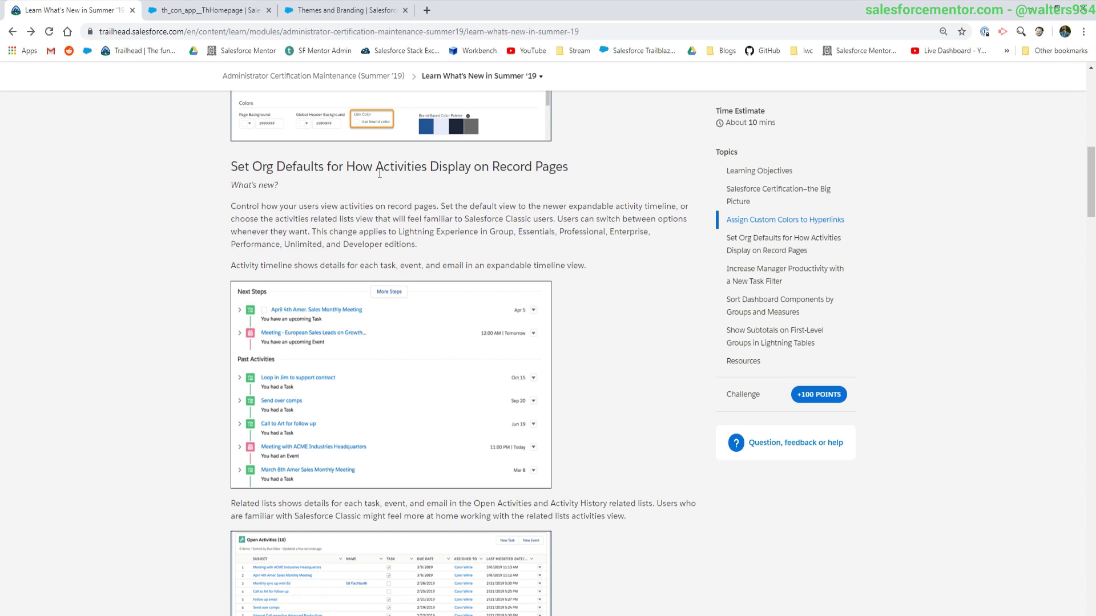
{"action": "scroll", "coordinate": [341, 204], "scroll_direction": "down", "scroll_amount": 4}
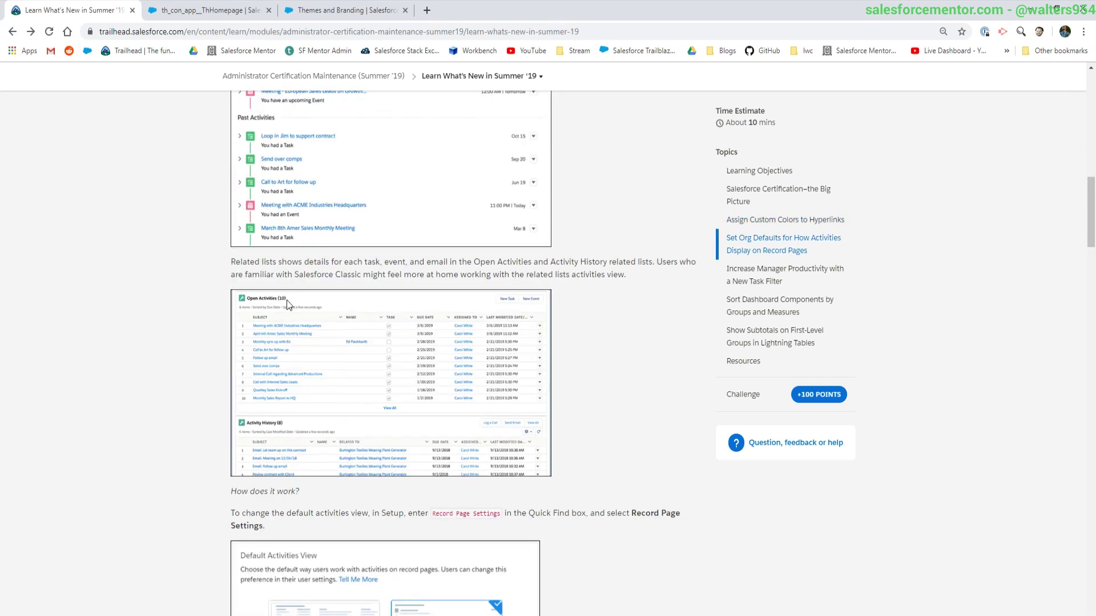
{"action": "scroll", "coordinate": [288, 283], "scroll_direction": "down", "scroll_amount": 3}
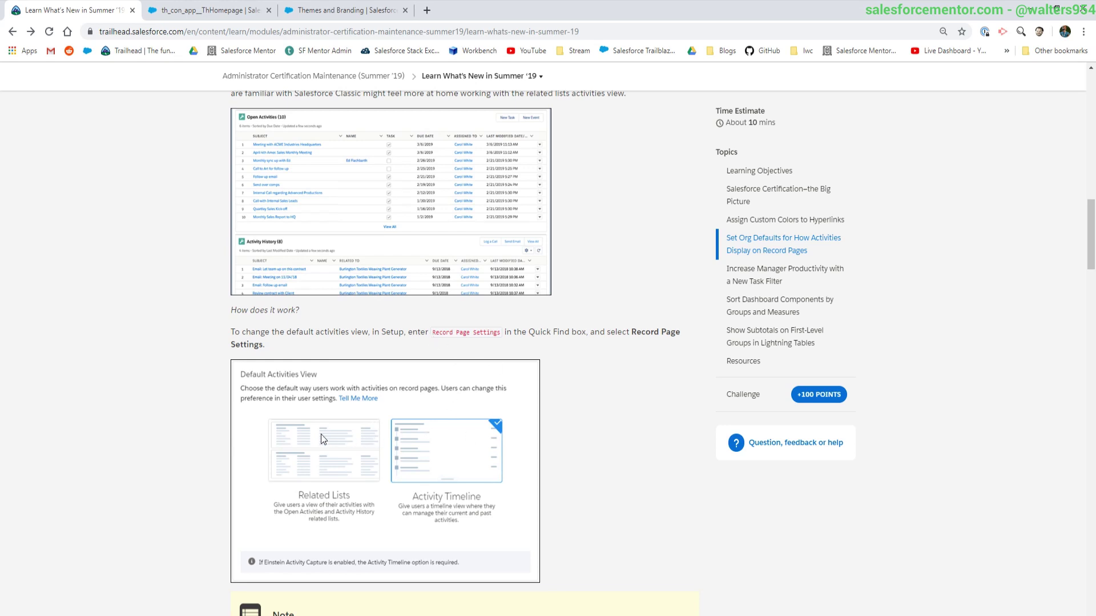
{"action": "scroll", "coordinate": [320, 439], "scroll_direction": "up", "scroll_amount": 1}
{"action": "scroll", "coordinate": [321, 438], "scroll_direction": "down", "scroll_amount": 1}
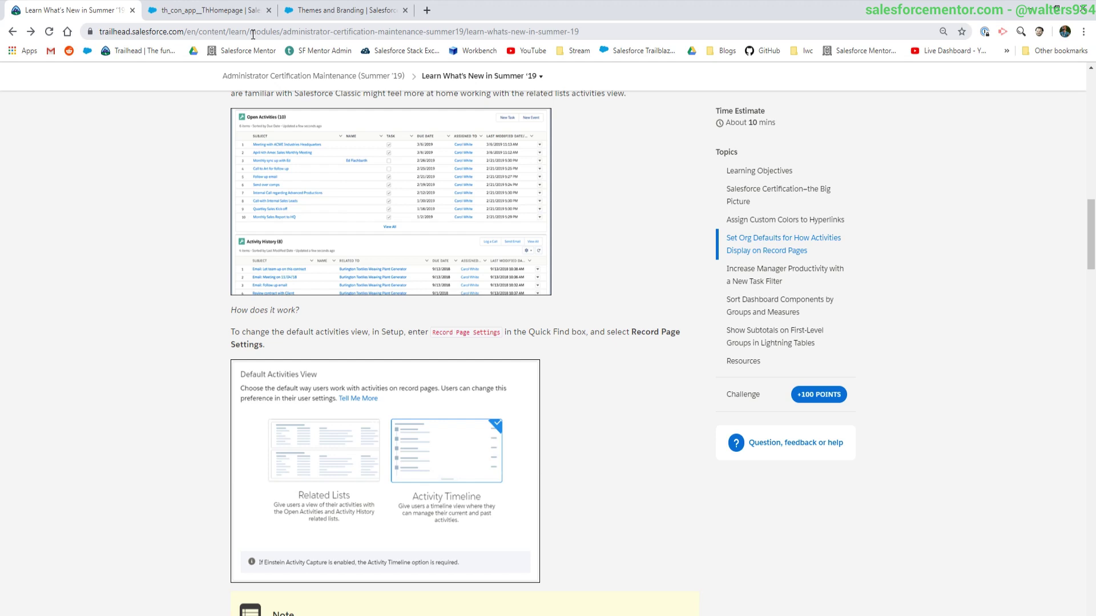
- Return to the Edit Salesforce Mentor Theme page in Setup and focus Quick Find
{"action": "left_click", "coordinate": [205, 10]}
{"action": "left_click", "coordinate": [331, 12]}
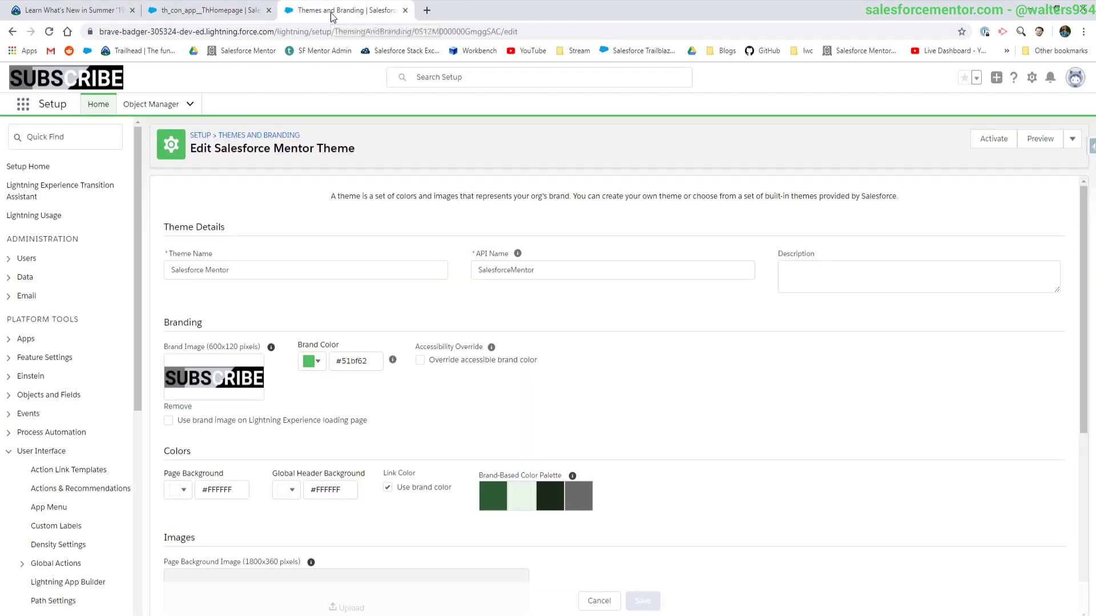
{"action": "left_click", "coordinate": [65, 140]}
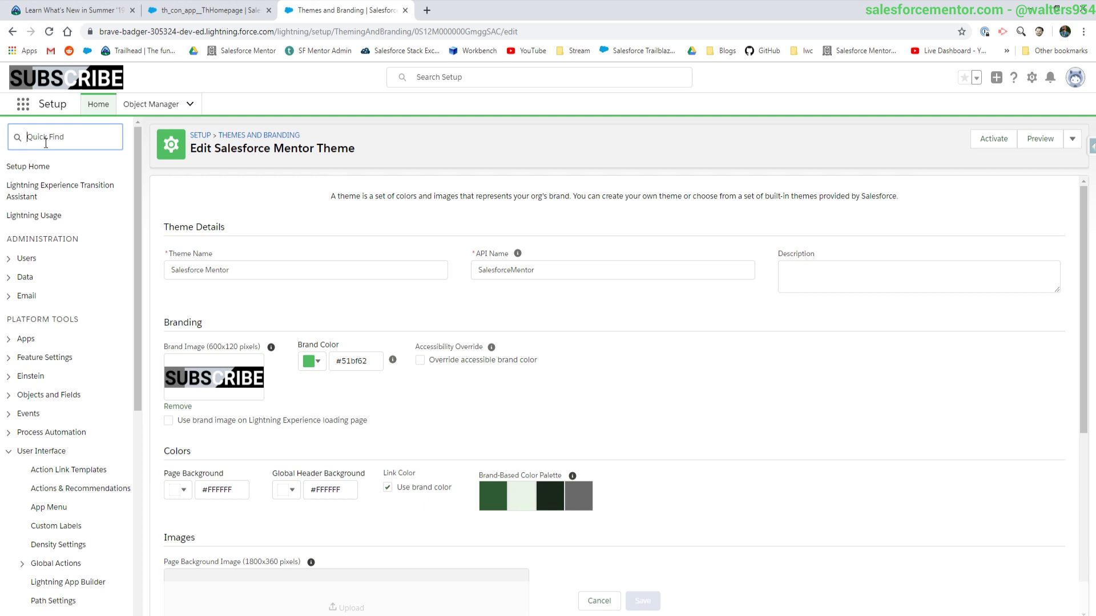
- Open Record Page Settings via Quick Find 'recor', choose Related Lists as default activities view, and save
{"action": "type", "text": "record"}
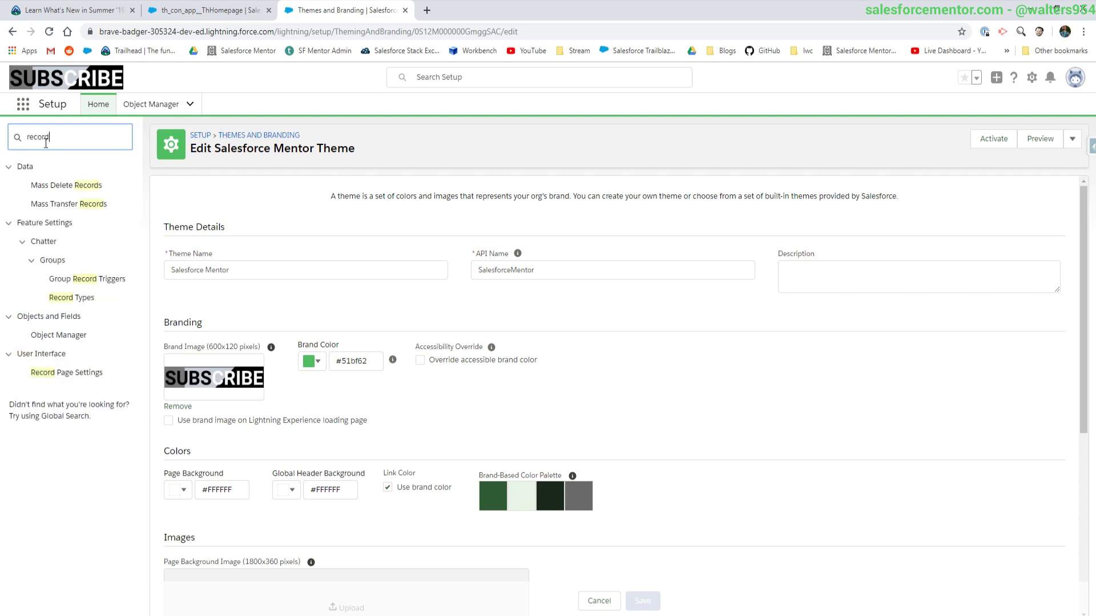
{"action": "left_click", "coordinate": [67, 372]}
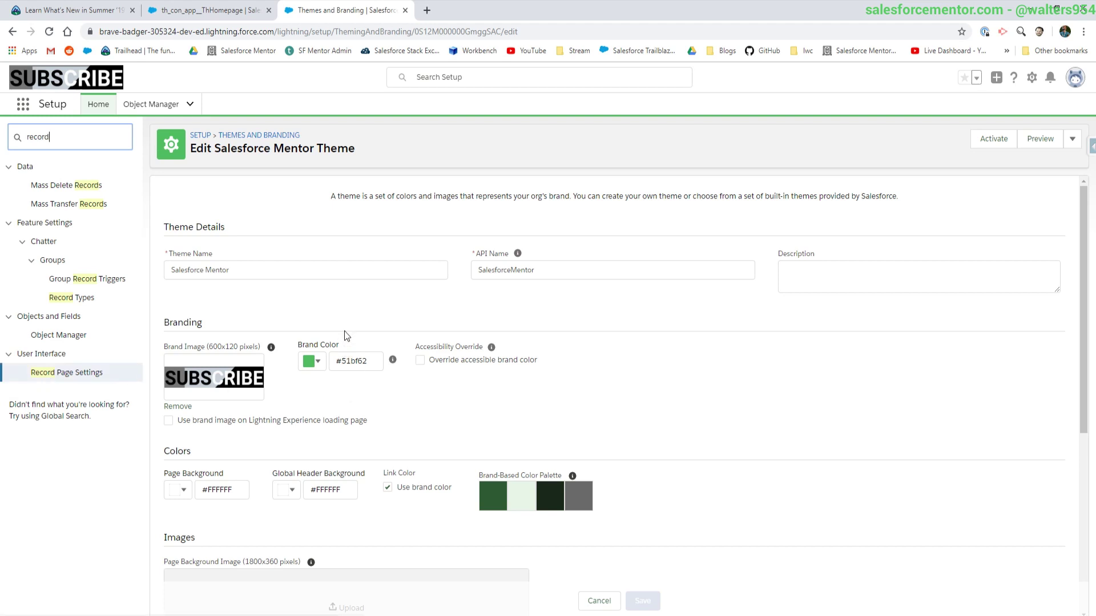
{"action": "scroll", "coordinate": [344, 314], "scroll_direction": "down", "scroll_amount": 1}
{"action": "scroll", "coordinate": [344, 315], "scroll_direction": "down", "scroll_amount": 1}
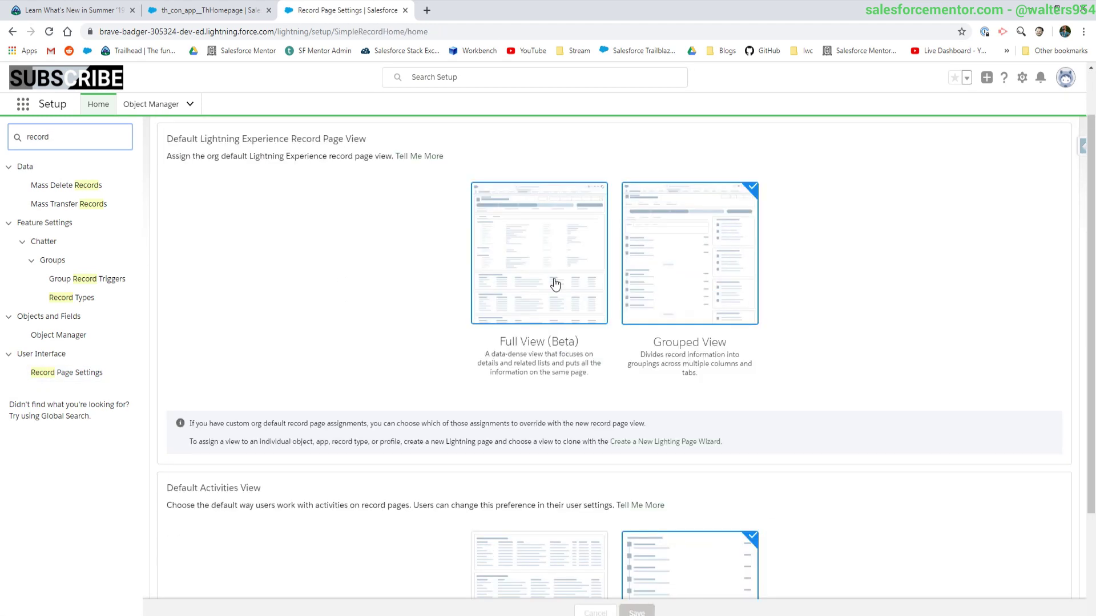
{"action": "scroll", "coordinate": [540, 297], "scroll_direction": "down", "scroll_amount": 4}
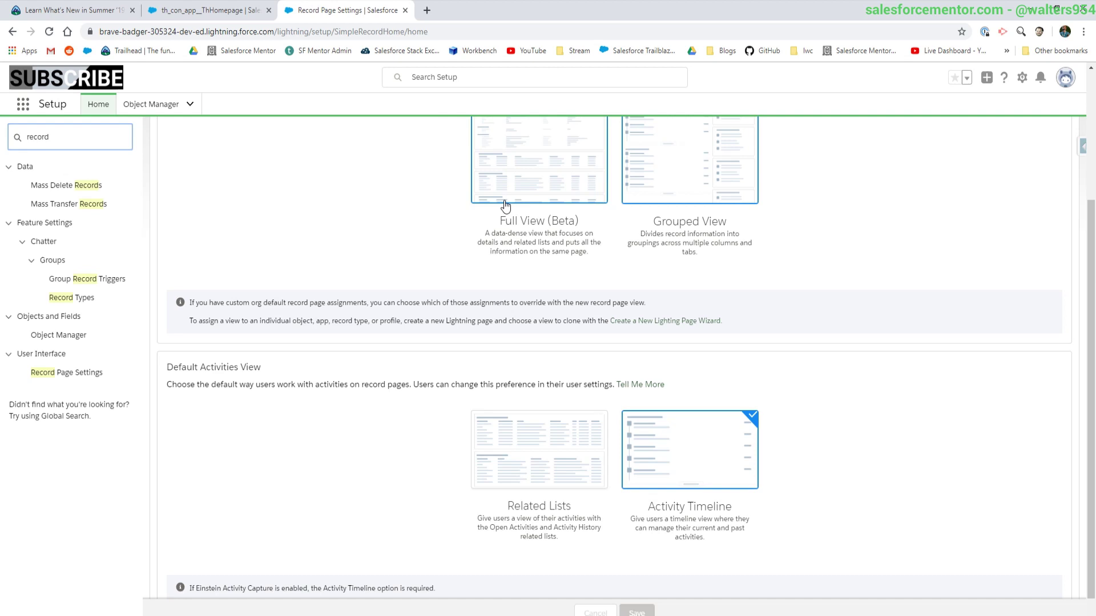
{"action": "left_click", "coordinate": [539, 429]}
{"action": "left_click_drag", "start_coordinate": [197, 357], "coordinate": [645, 357]}
{"action": "left_click", "coordinate": [672, 360]}
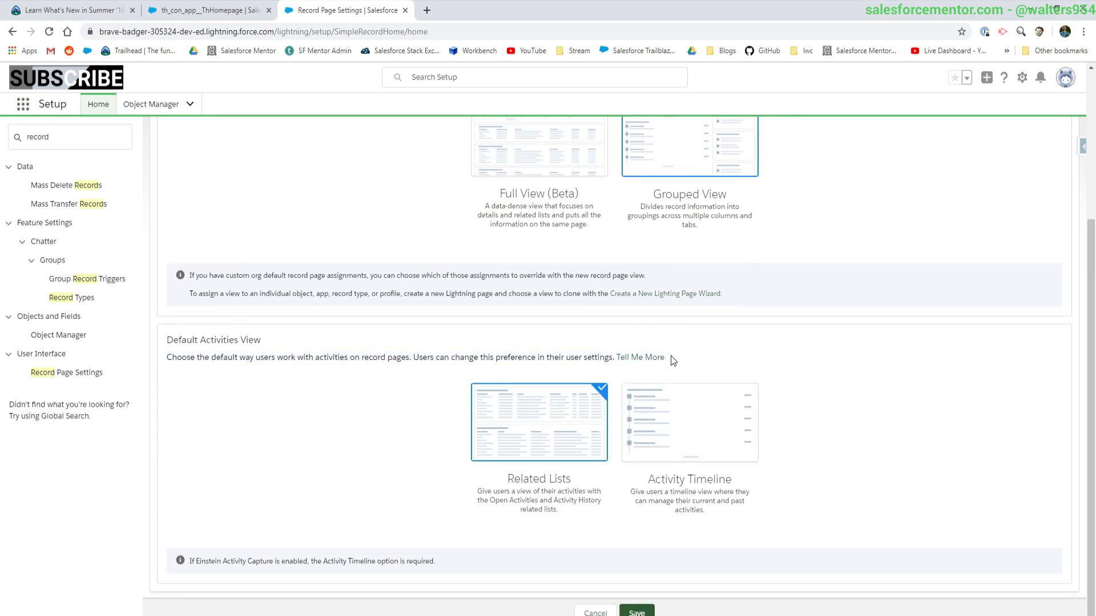
{"action": "left_click", "coordinate": [635, 611]}
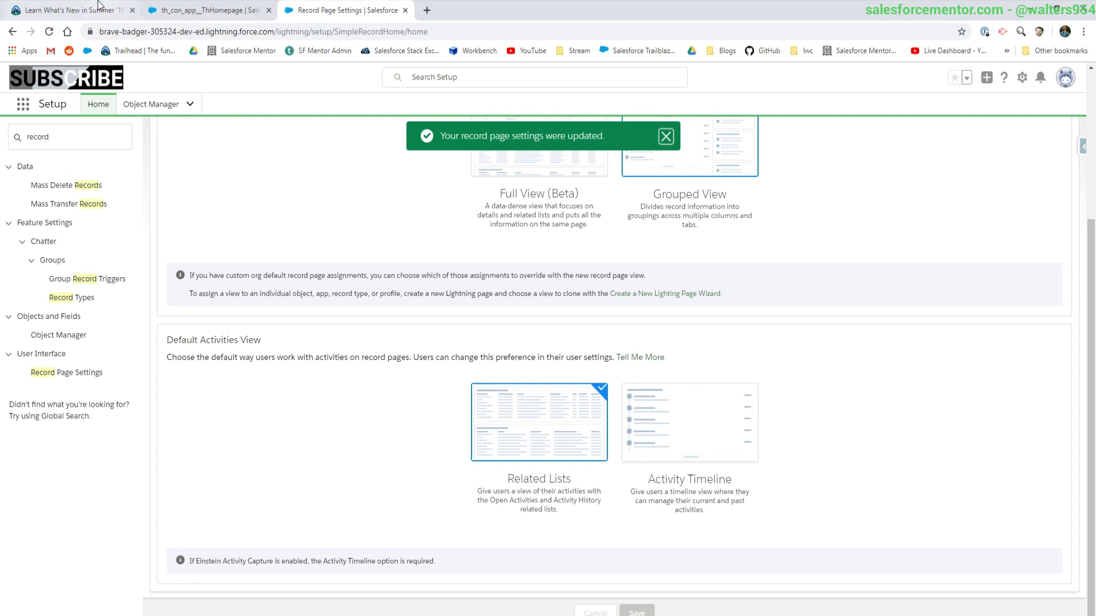
- Open the Salesforce Mentor job posting site record and review its activity related lists
{"action": "left_click", "coordinate": [207, 10]}
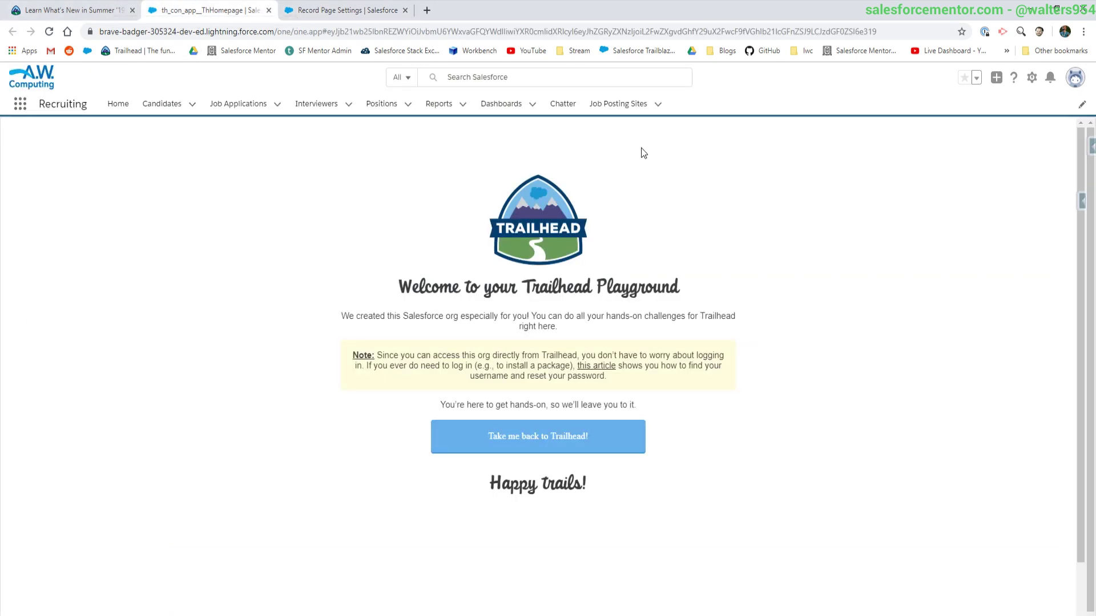
{"action": "left_click", "coordinate": [614, 110]}
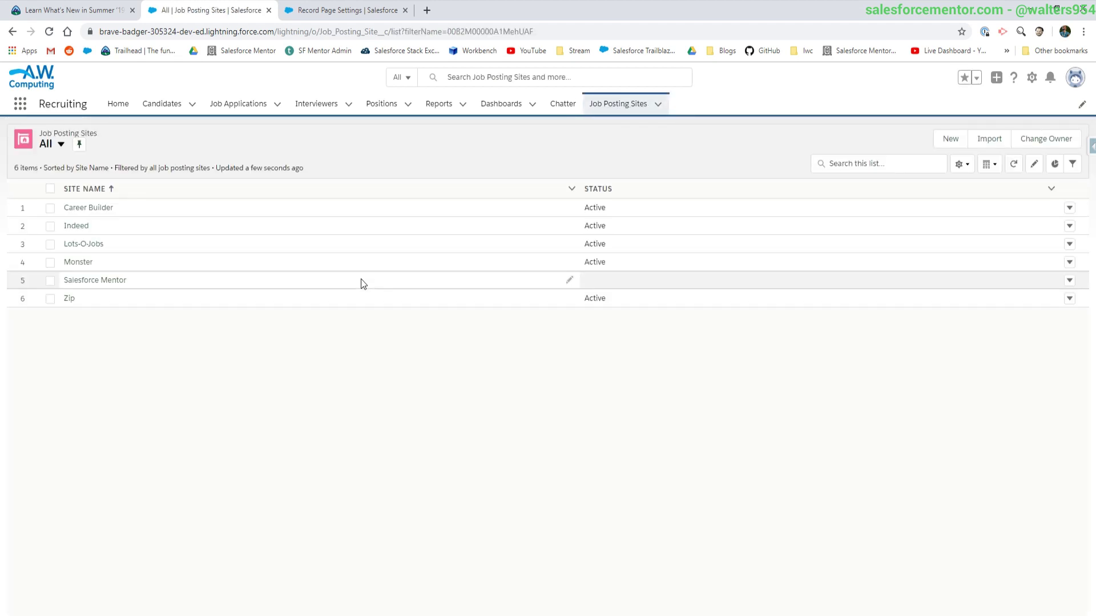
{"action": "left_click", "coordinate": [87, 280]}
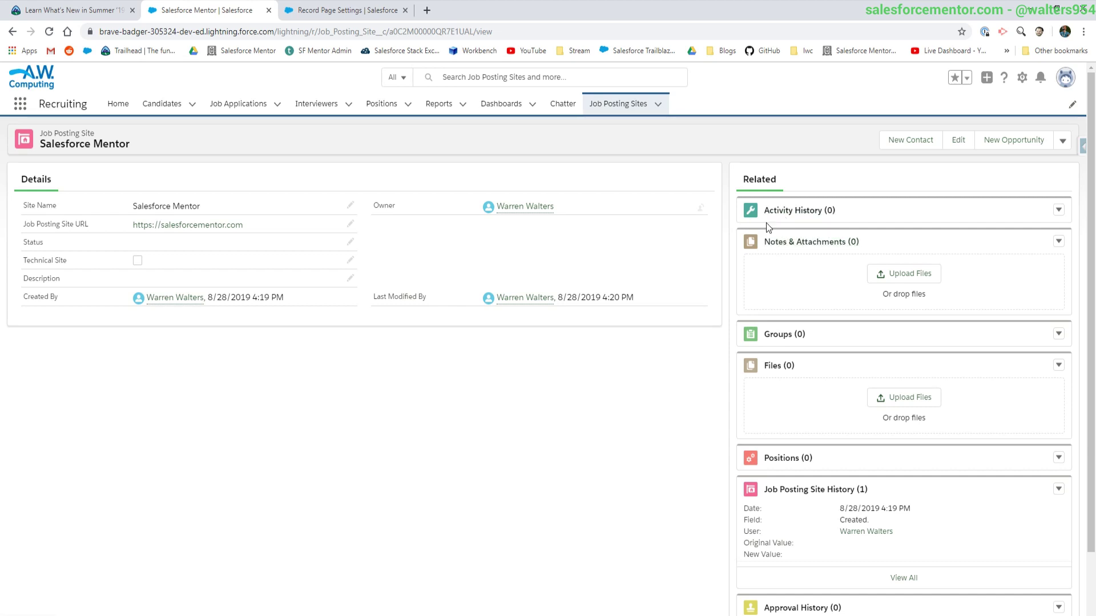
{"action": "scroll", "coordinate": [789, 285], "scroll_direction": "down", "scroll_amount": 1}
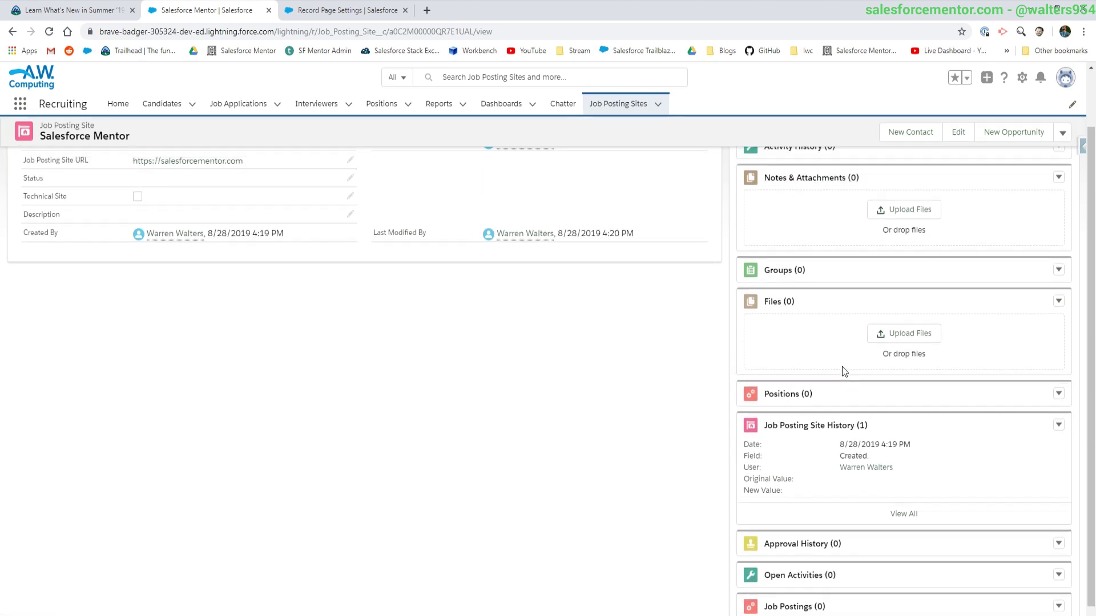
{"action": "scroll", "coordinate": [1039, 234], "scroll_direction": "up", "scroll_amount": 1}
- Save Activity Timeline as the default activities view, then log a call on the Salesforce Mentor record
{"action": "left_click", "coordinate": [341, 11]}
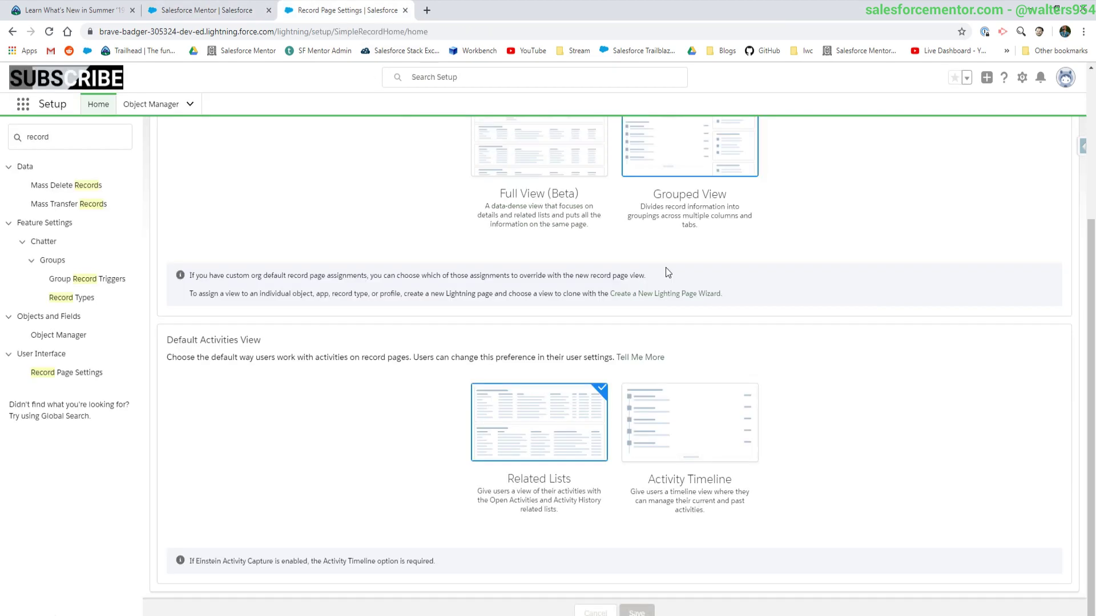
{"action": "left_click", "coordinate": [690, 433]}
{"action": "left_click", "coordinate": [637, 611]}
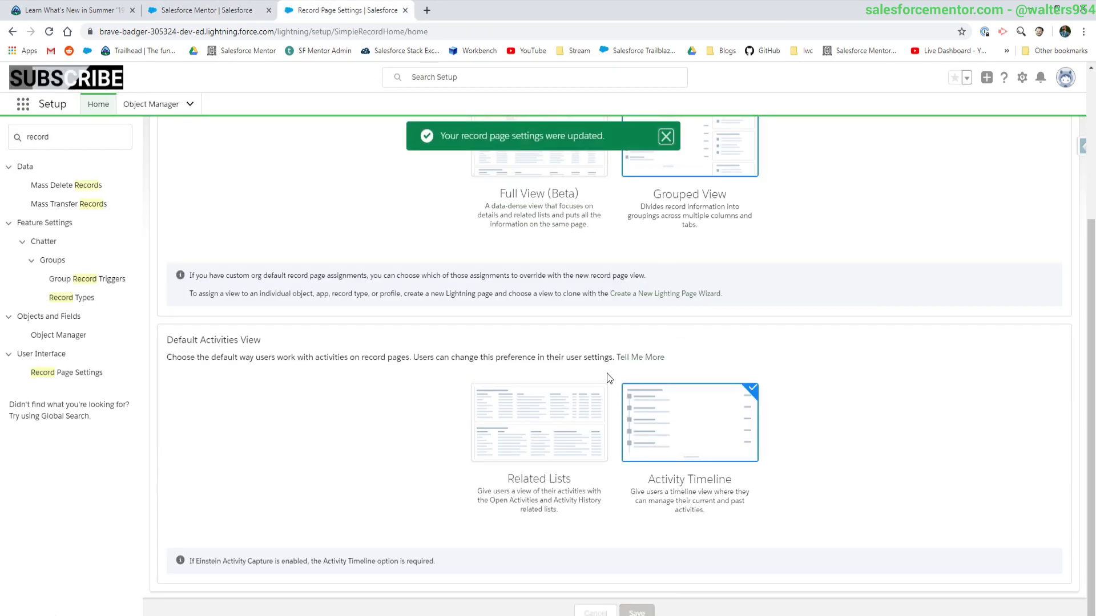
{"action": "left_click", "coordinate": [199, 10]}
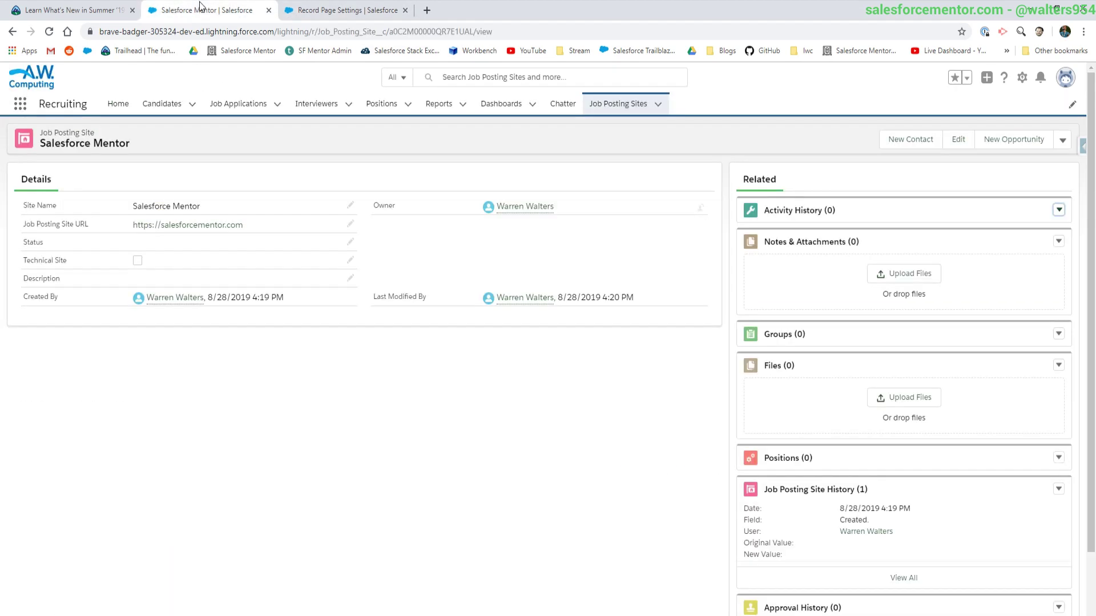
{"action": "left_click", "coordinate": [49, 32]}
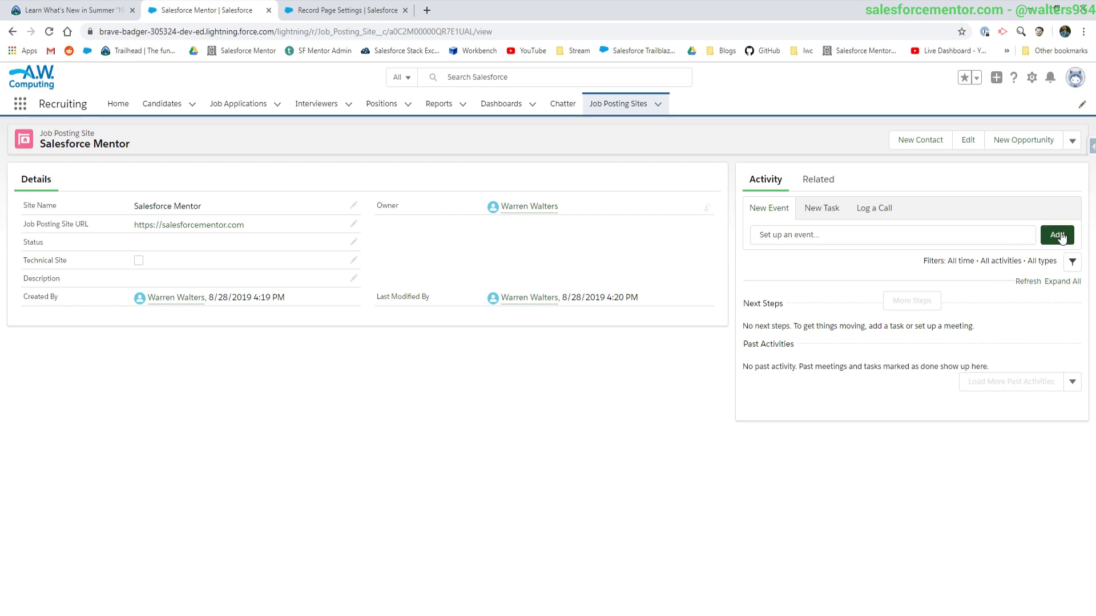
{"action": "left_click", "coordinate": [874, 208]}
{"action": "left_click", "coordinate": [1039, 429]}
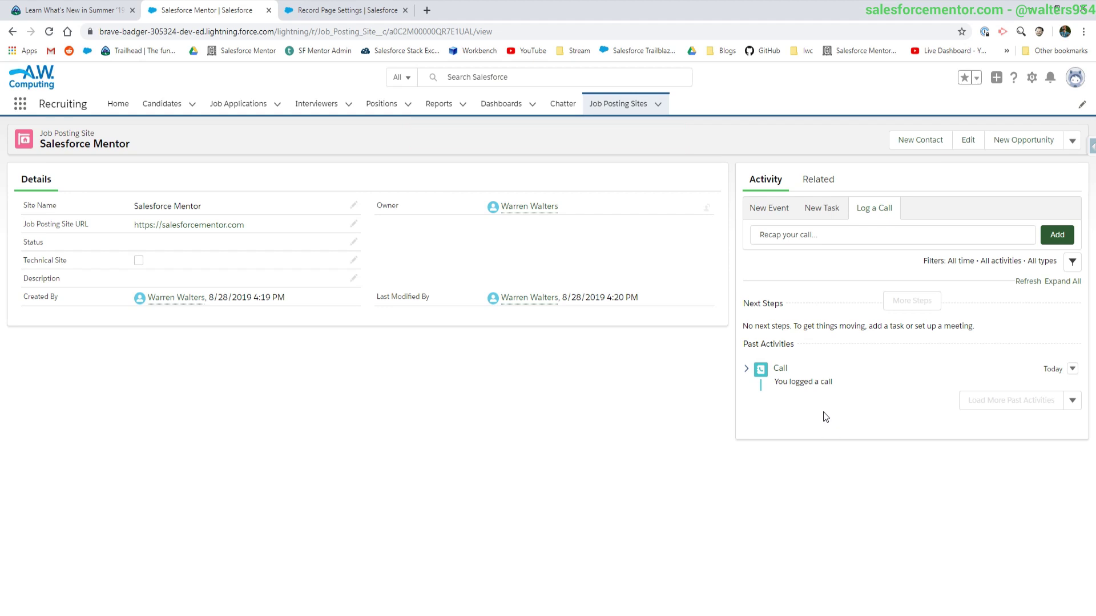
- Restore Related Lists as the default view, reload the record, and return to the Trailhead module
{"action": "left_click", "coordinate": [340, 12]}
{"action": "left_click", "coordinate": [540, 423]}
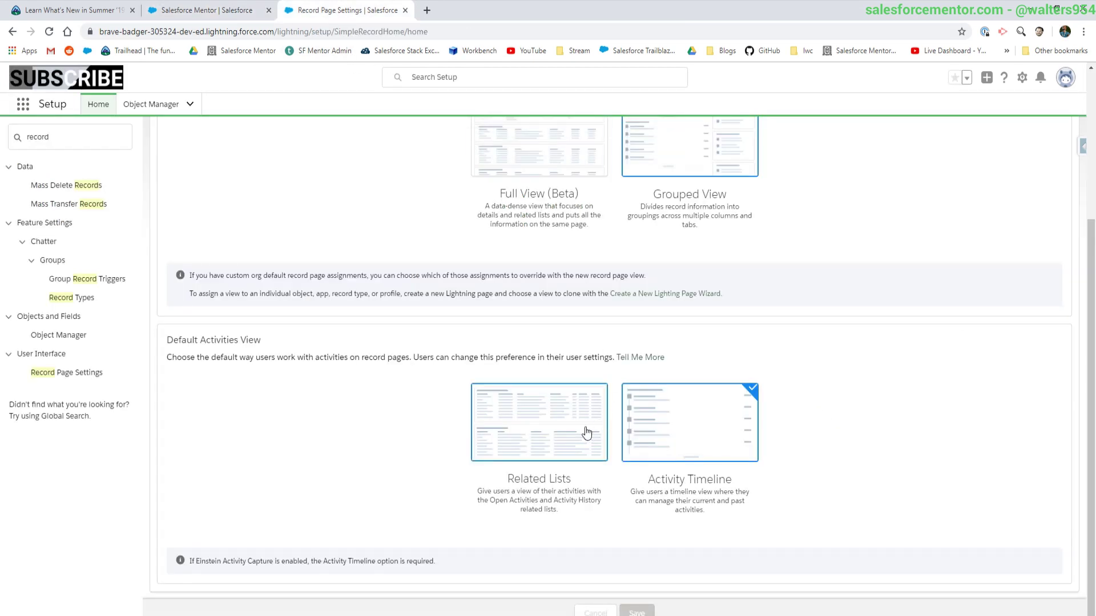
{"action": "left_click", "coordinate": [637, 612]}
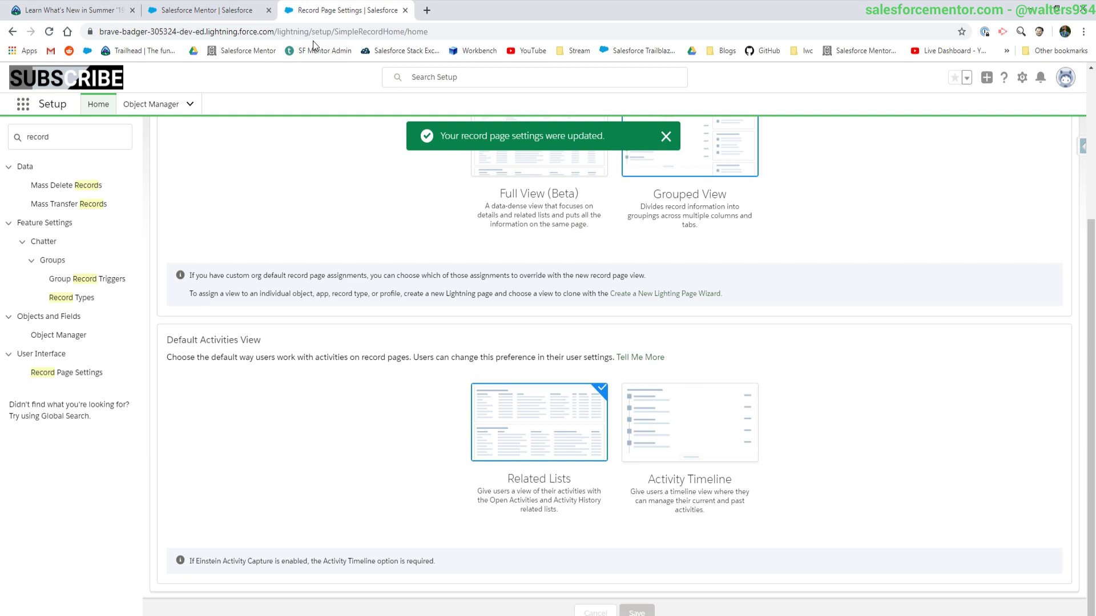
{"action": "left_click", "coordinate": [229, 10]}
{"action": "left_click", "coordinate": [49, 31]}
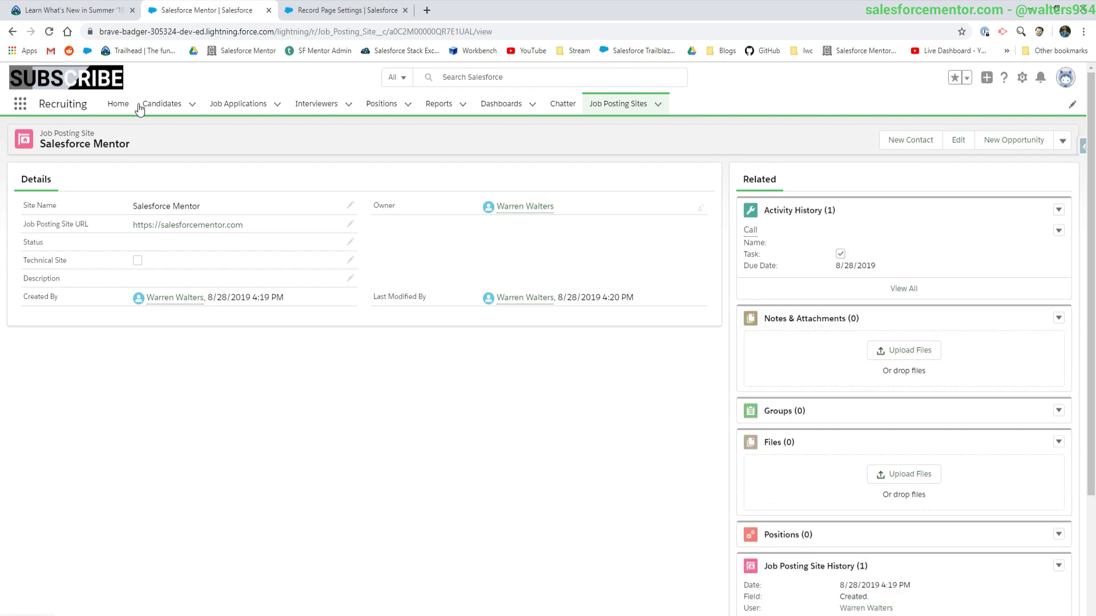
{"action": "left_click", "coordinate": [70, 10]}
{"action": "scroll", "coordinate": [376, 322], "scroll_direction": "down", "scroll_amount": 8}
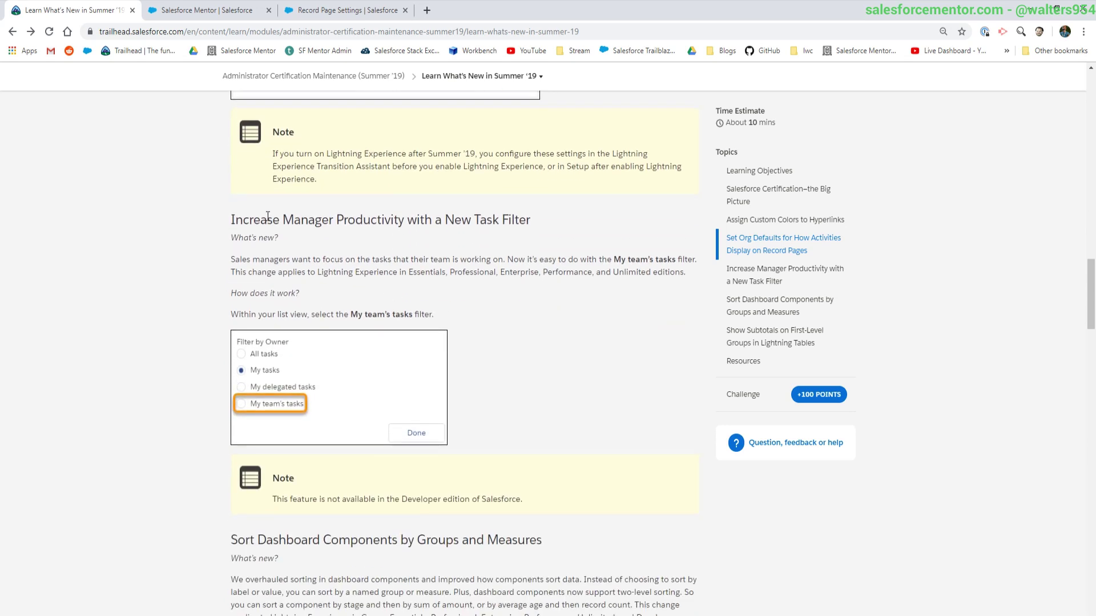
{"action": "left_click_drag", "start_coordinate": [248, 219], "coordinate": [484, 226]}
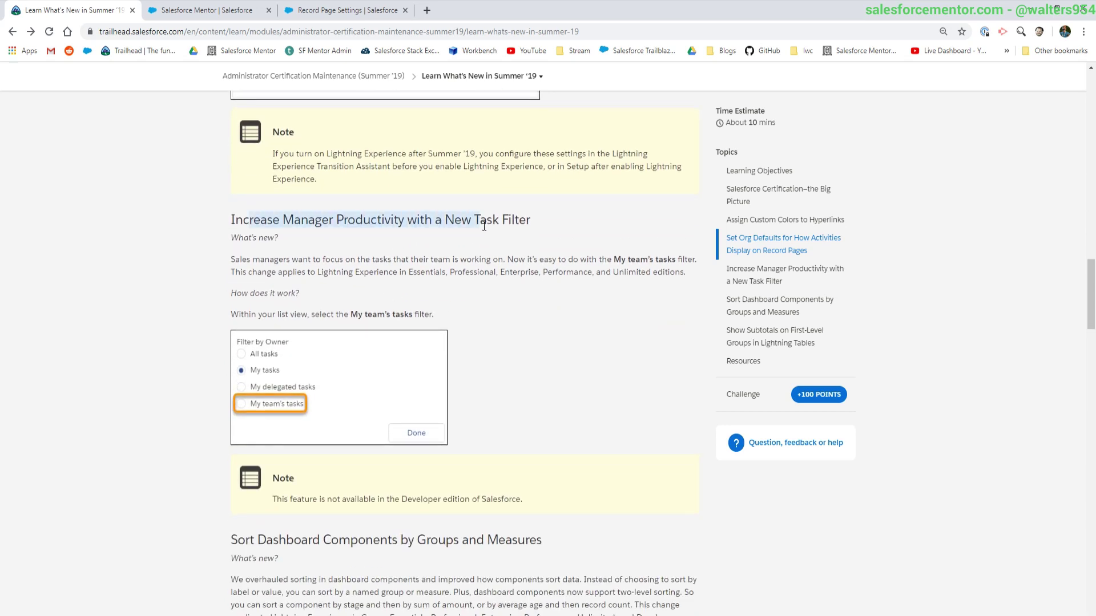
{"action": "scroll", "coordinate": [526, 352], "scroll_direction": "down", "scroll_amount": 1}
{"action": "left_click", "coordinate": [559, 344]}
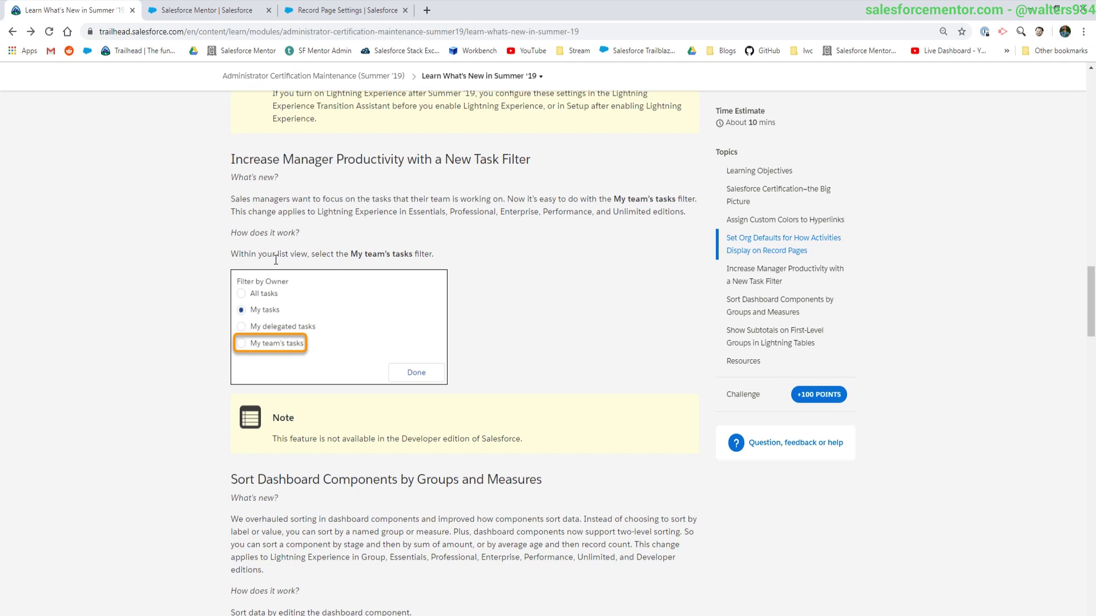
{"action": "left_click_drag", "start_coordinate": [358, 253], "coordinate": [410, 250]}
{"action": "left_click", "coordinate": [410, 250]}
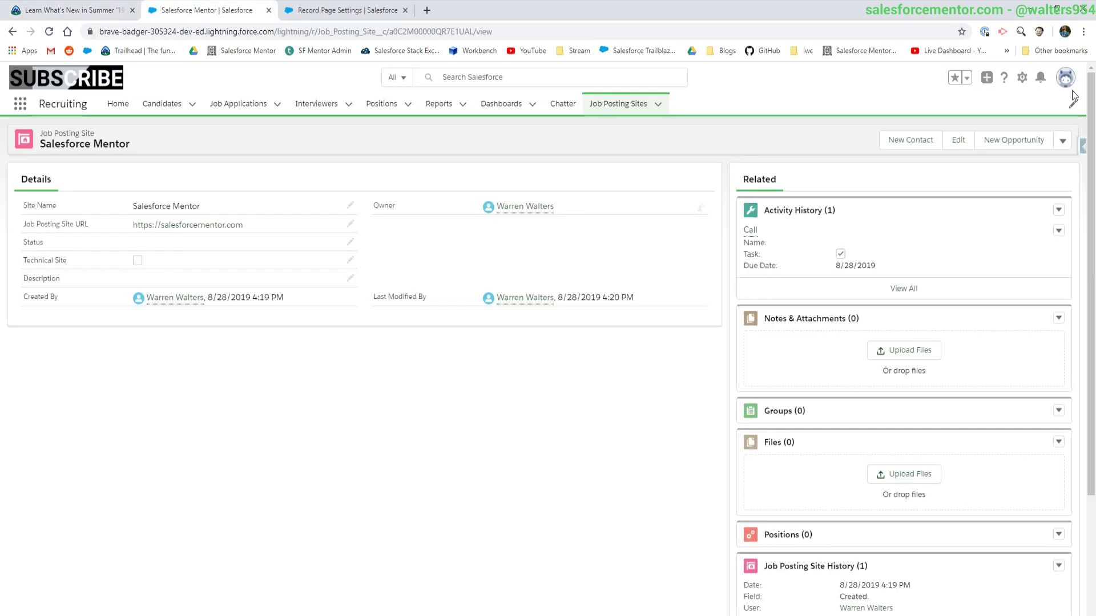
- Add Tasks to the Recruiting app's navigation bar and save it
{"action": "left_click", "coordinate": [1081, 104]}
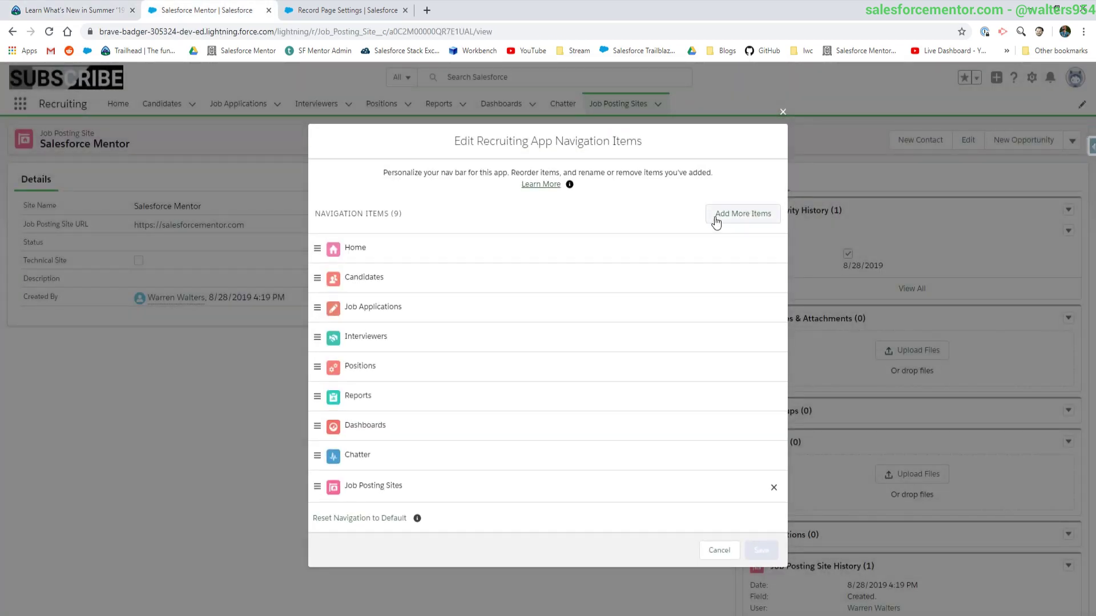
{"action": "left_click", "coordinate": [716, 220]}
{"action": "left_click", "coordinate": [485, 142]}
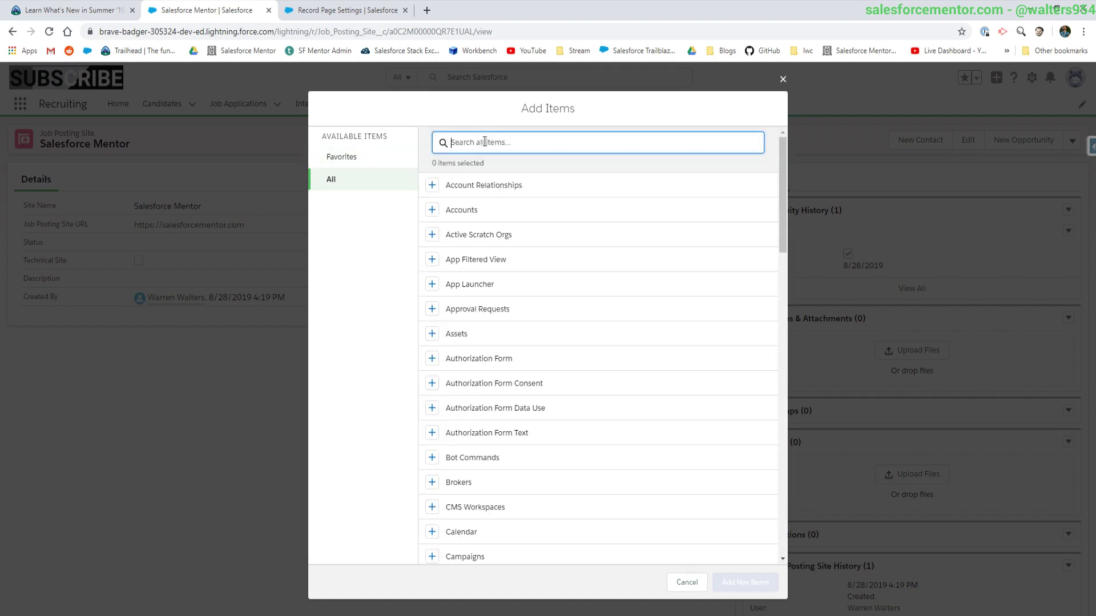
{"action": "type", "text": "task"}
{"action": "left_click", "coordinate": [432, 185]}
{"action": "left_click", "coordinate": [745, 582]}
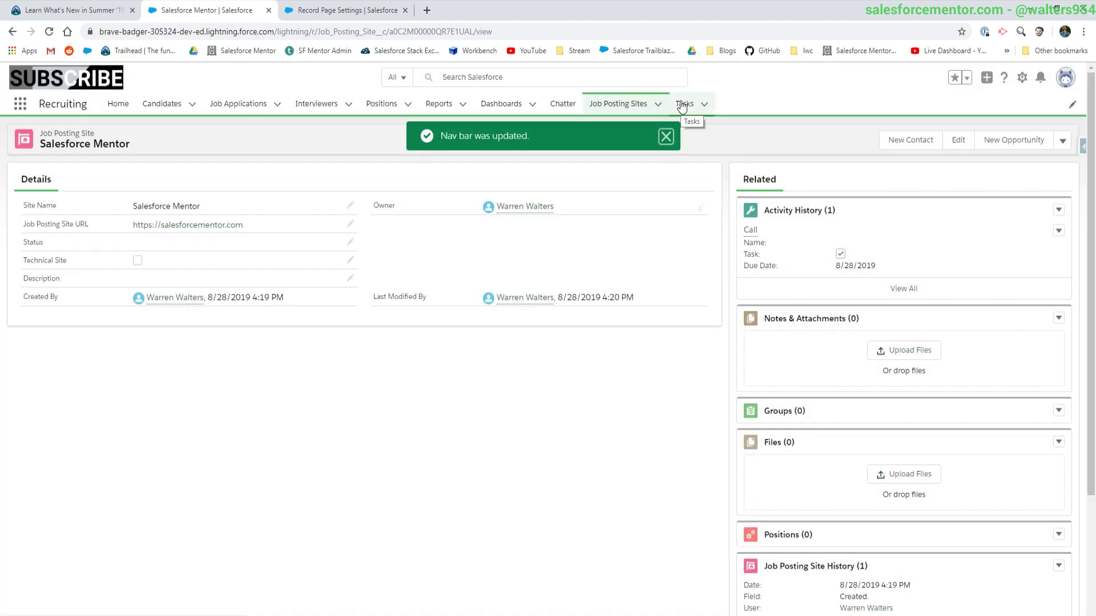
{"action": "left_click", "coordinate": [683, 103]}
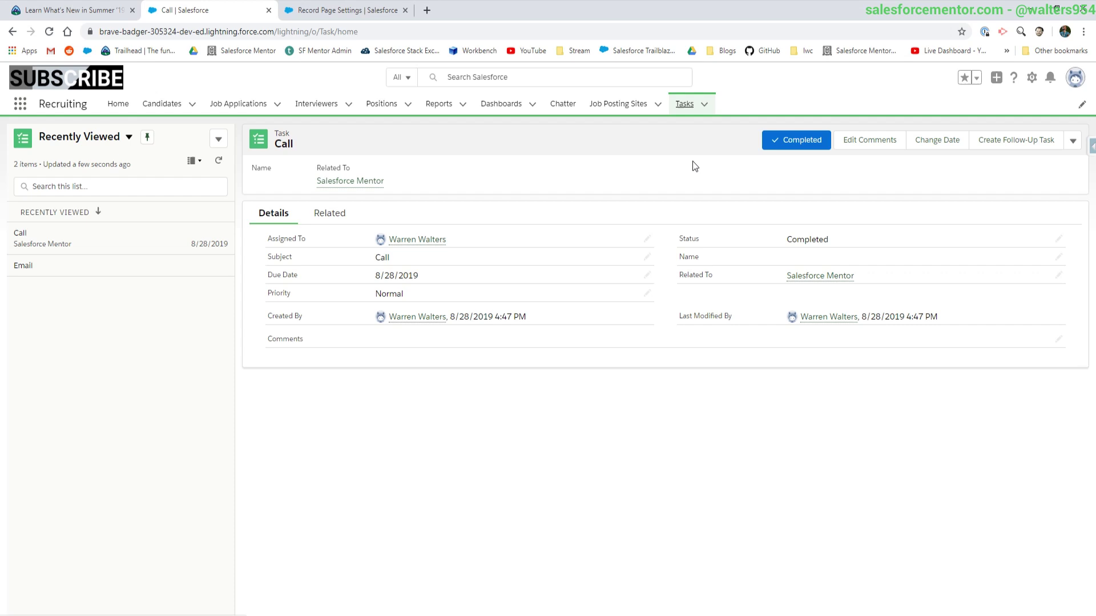
- Show Tasks as a table and switch to the Delegated Tasks list view
{"action": "left_click", "coordinate": [193, 161]}
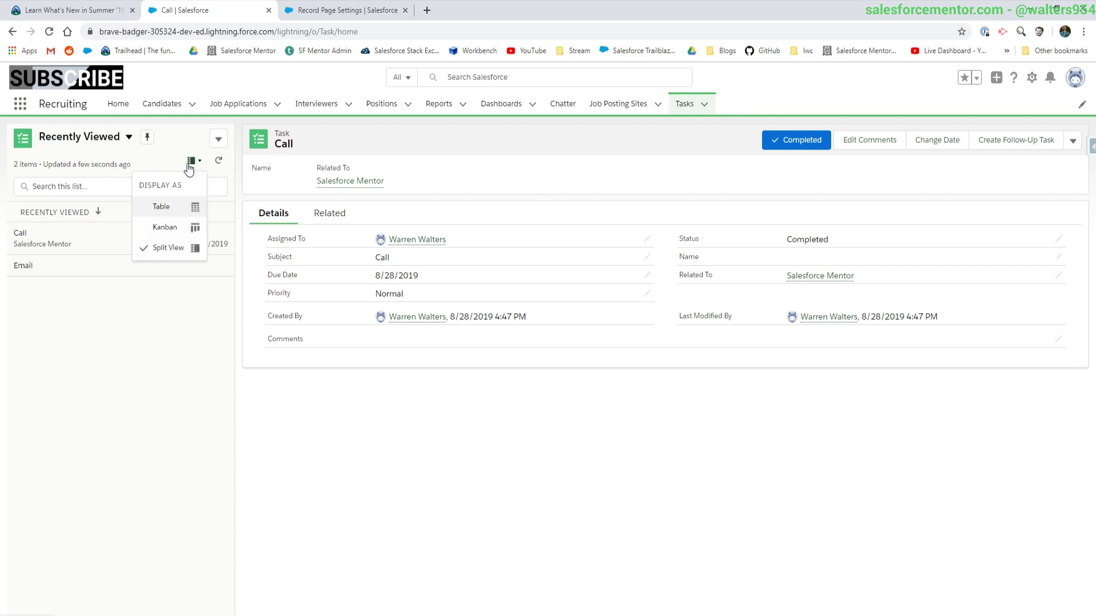
{"action": "left_click", "coordinate": [176, 215]}
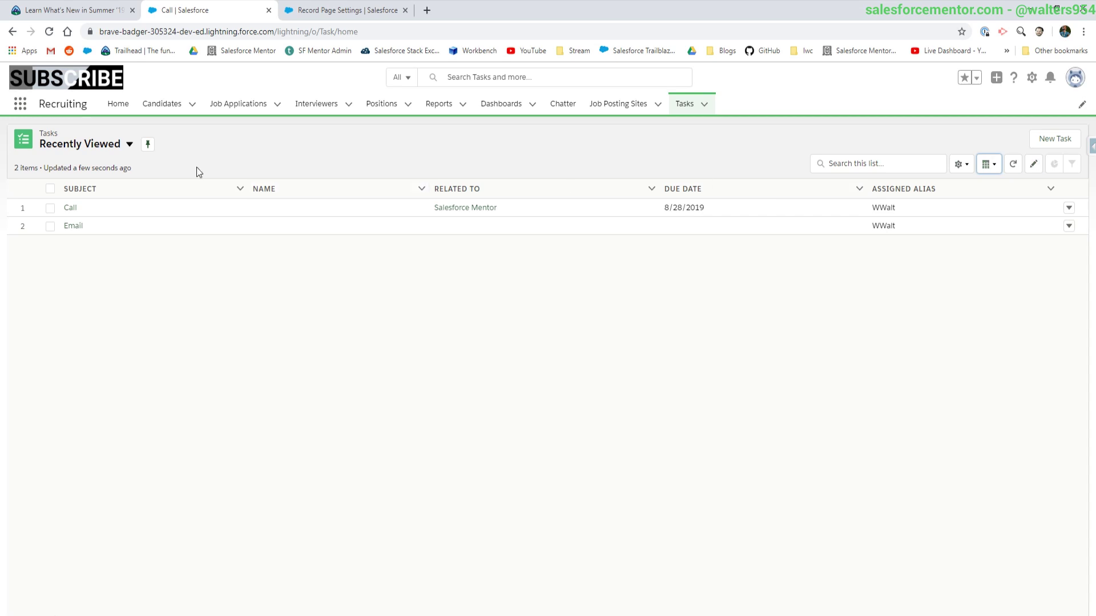
{"action": "left_click", "coordinate": [95, 145]}
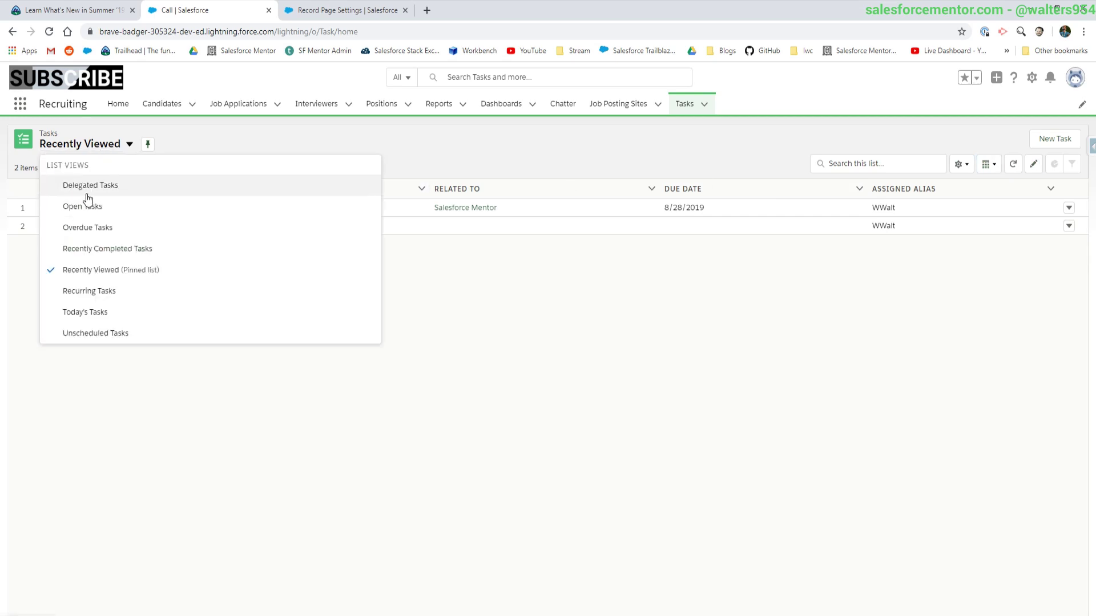
{"action": "left_click", "coordinate": [89, 187]}
- Filter Delegated Tasks by owner to My team's tasks and save the filter
{"action": "left_click", "coordinate": [1072, 167]}
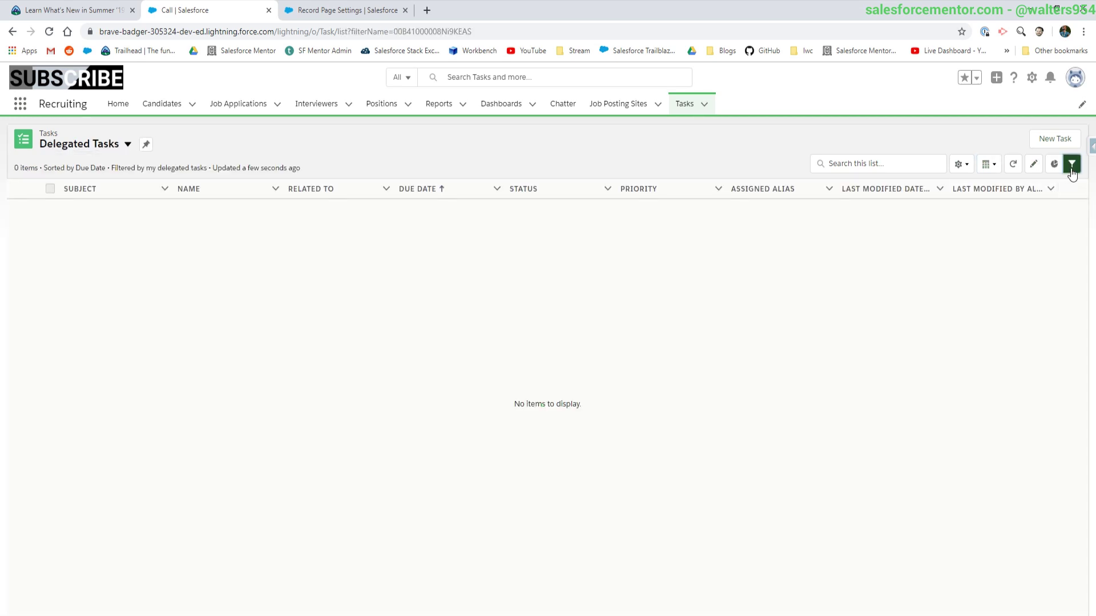
{"action": "left_click", "coordinate": [987, 237]}
{"action": "left_click", "coordinate": [707, 253]}
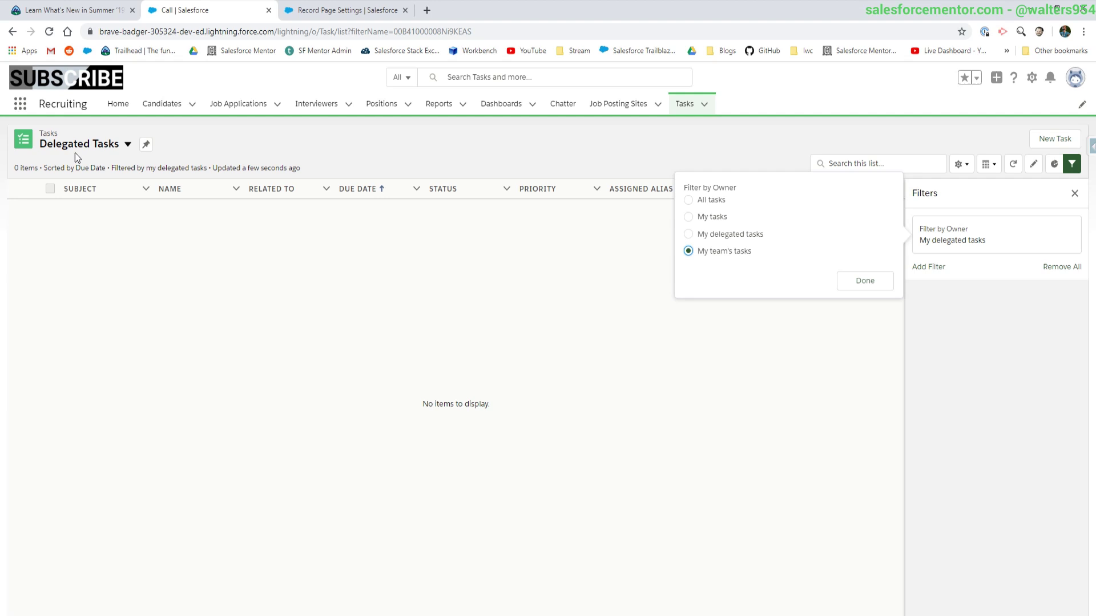
{"action": "left_click", "coordinate": [870, 283]}
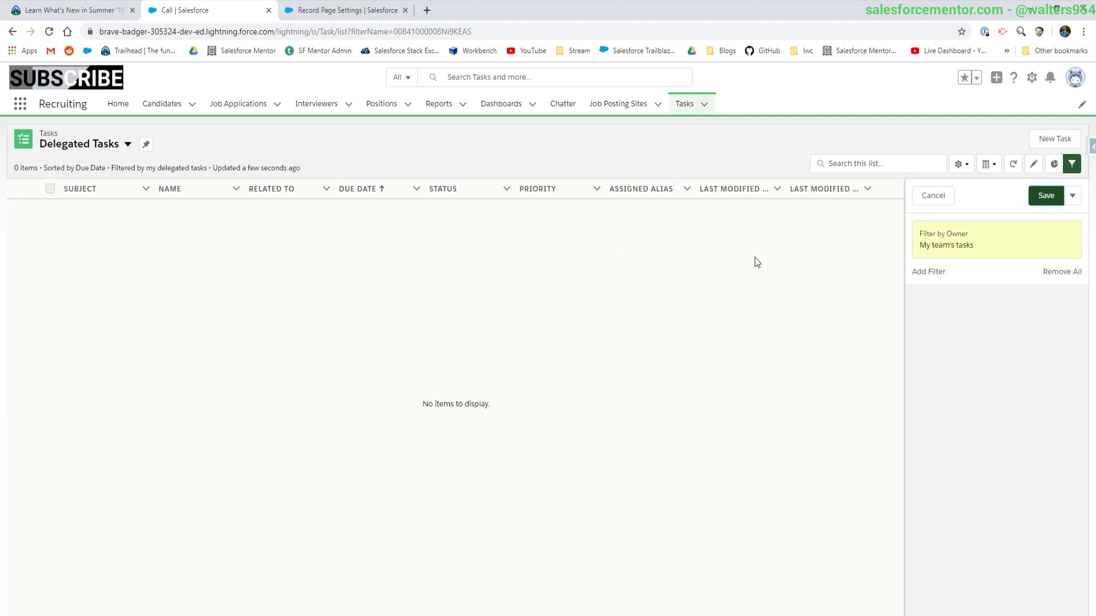
{"action": "left_click", "coordinate": [1033, 197]}
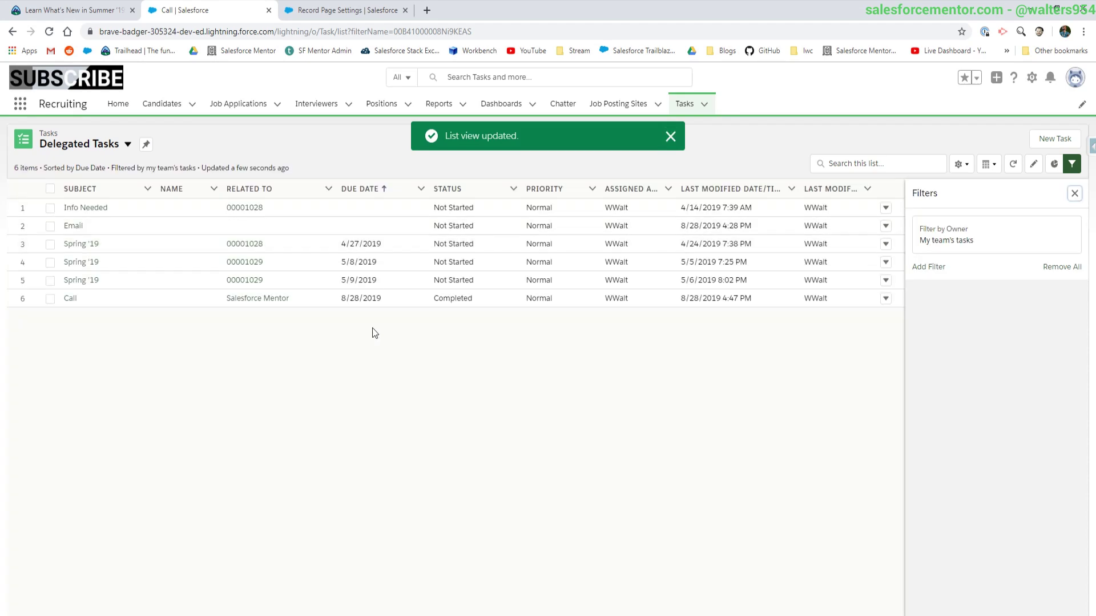
- Go back to the Summer '19 Trailhead page and scroll to the dashboard sorting section
{"action": "left_click", "coordinate": [85, 9]}
{"action": "scroll", "coordinate": [362, 304], "scroll_direction": "down", "scroll_amount": 2}
{"action": "scroll", "coordinate": [362, 304], "scroll_direction": "down", "scroll_amount": 5}
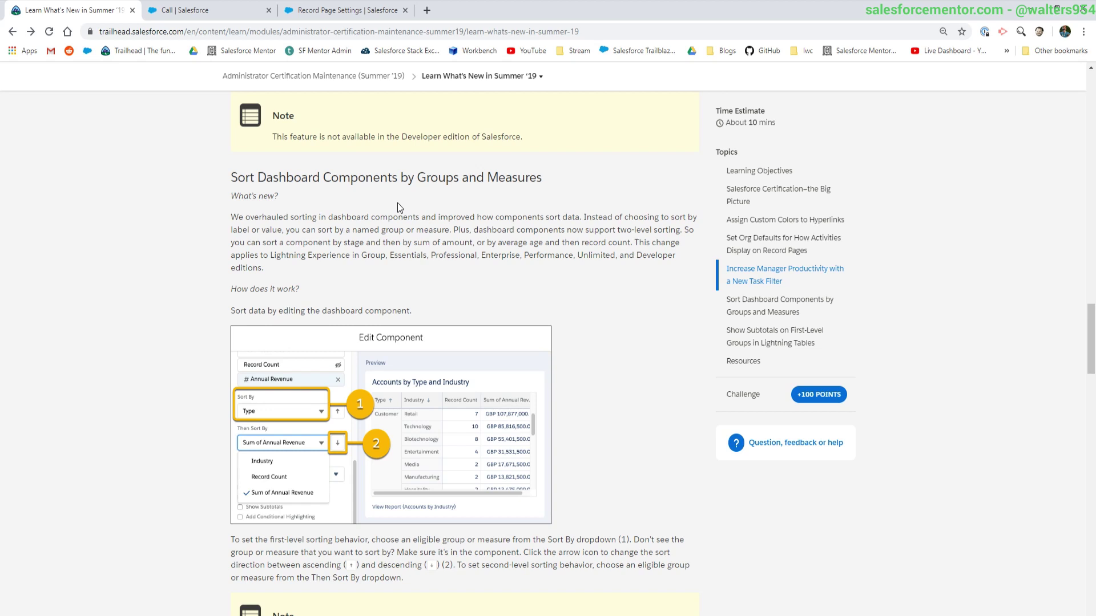
- Back in the Salesforce tab, open My Dashboard from the Dashboards list
{"action": "left_click", "coordinate": [217, 12]}
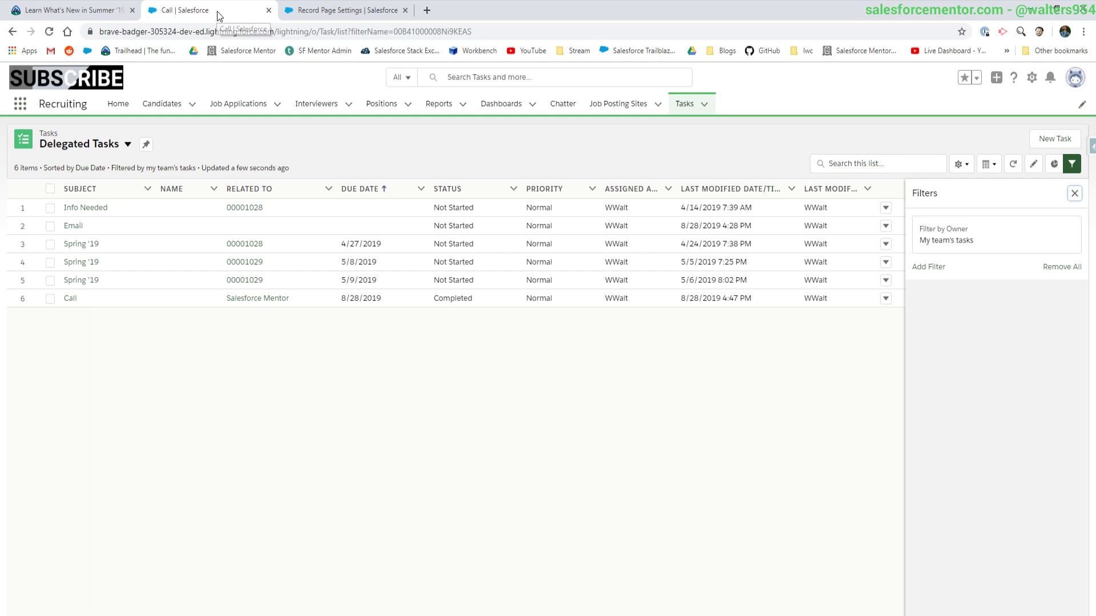
{"action": "left_click", "coordinate": [500, 108]}
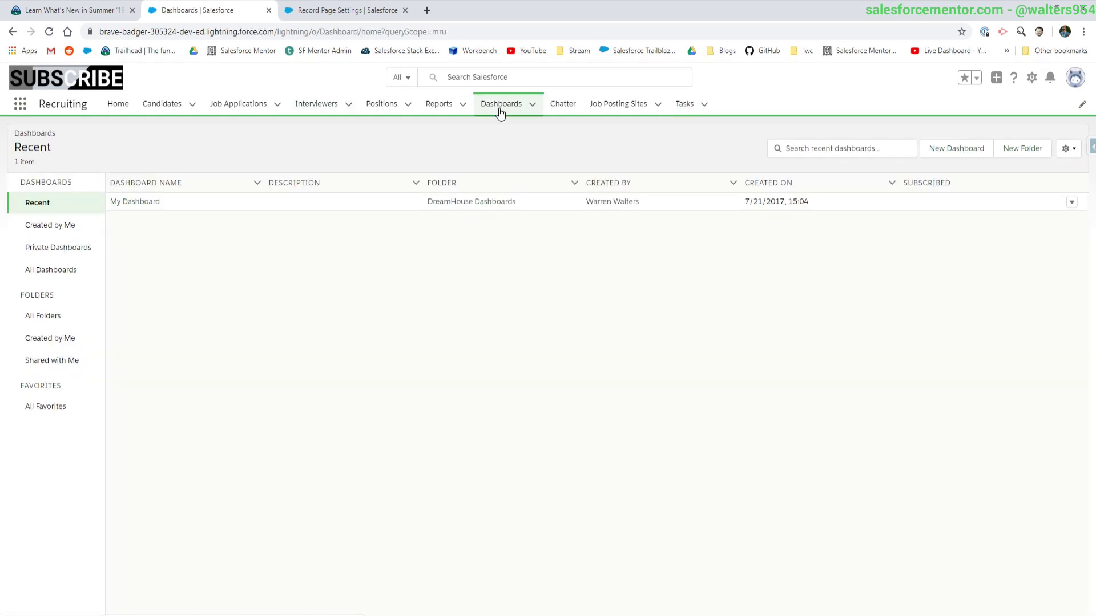
{"action": "left_click", "coordinate": [145, 203]}
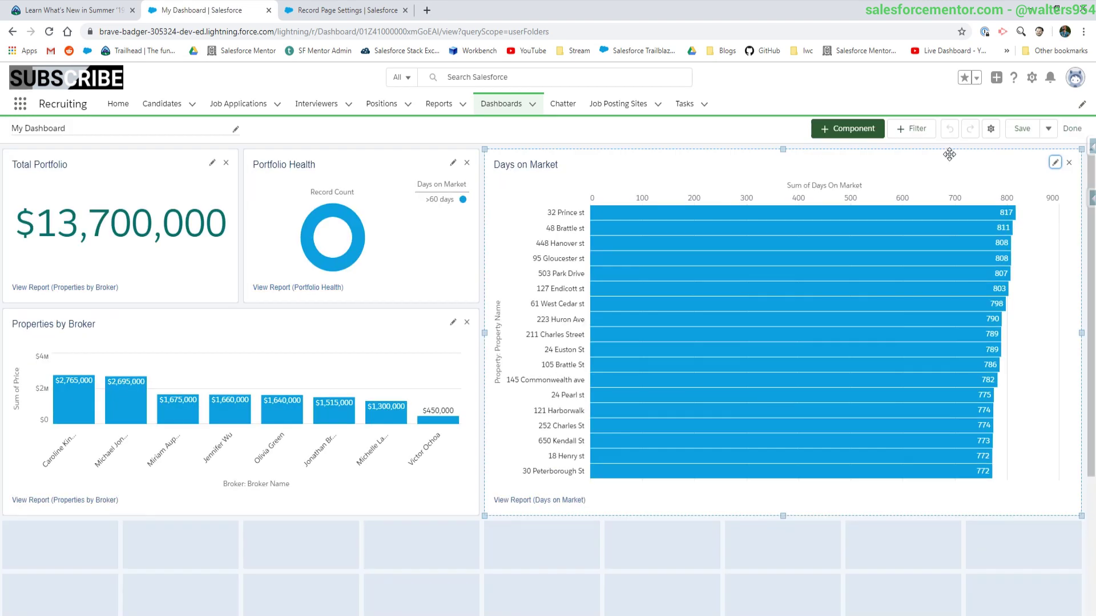
- Edit Days on Market to display as a table grouped by City, then Beds
{"action": "left_click", "coordinate": [1055, 162]}
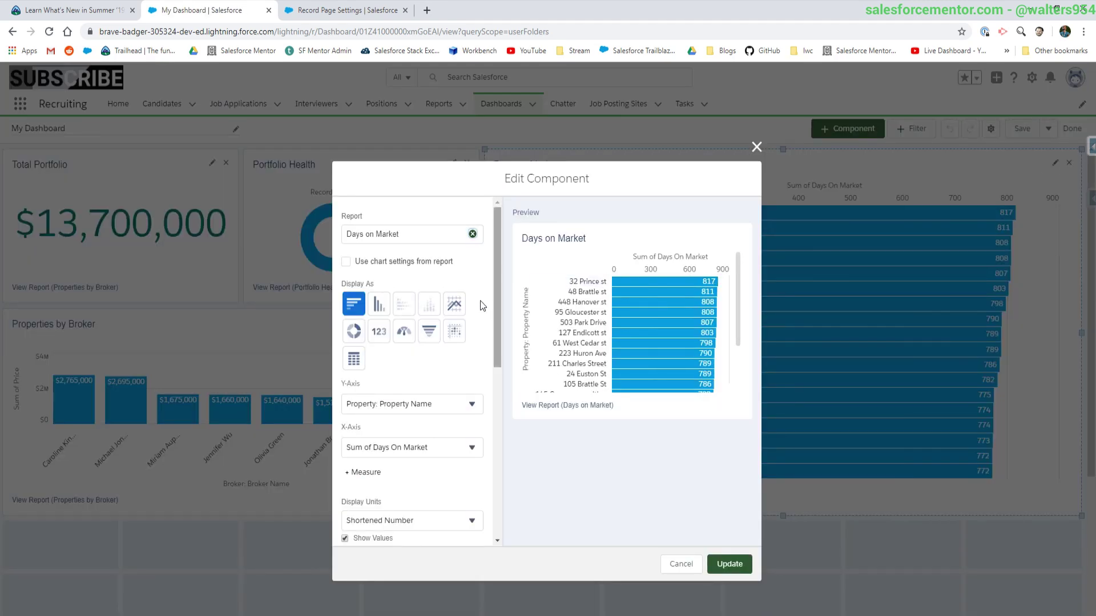
{"action": "left_click", "coordinate": [354, 360]}
{"action": "scroll", "coordinate": [412, 353], "scroll_direction": "down", "scroll_amount": 1}
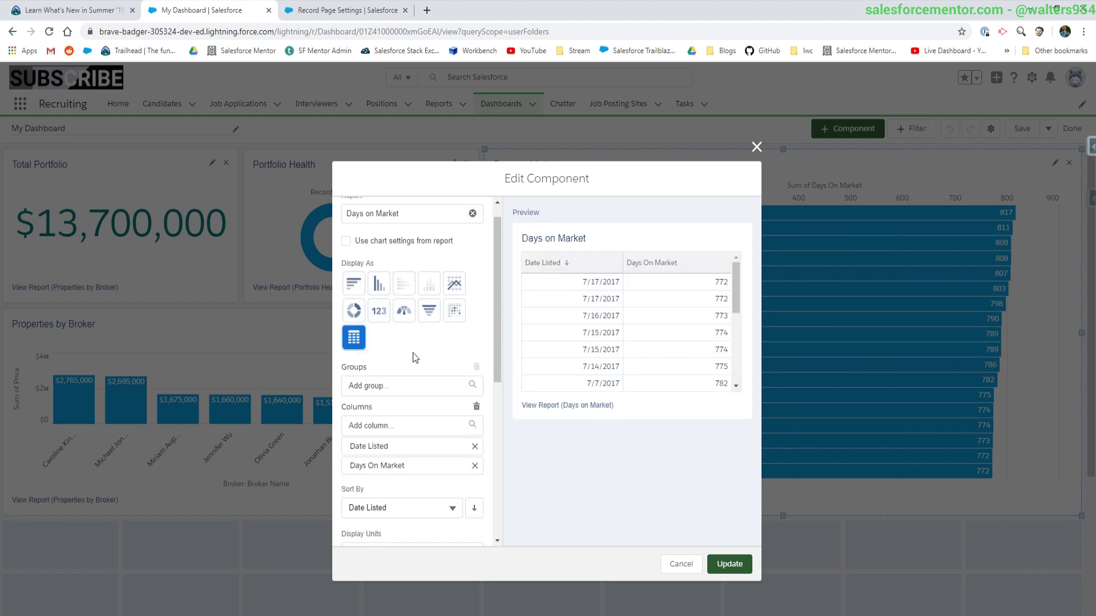
{"action": "left_click", "coordinate": [416, 345]}
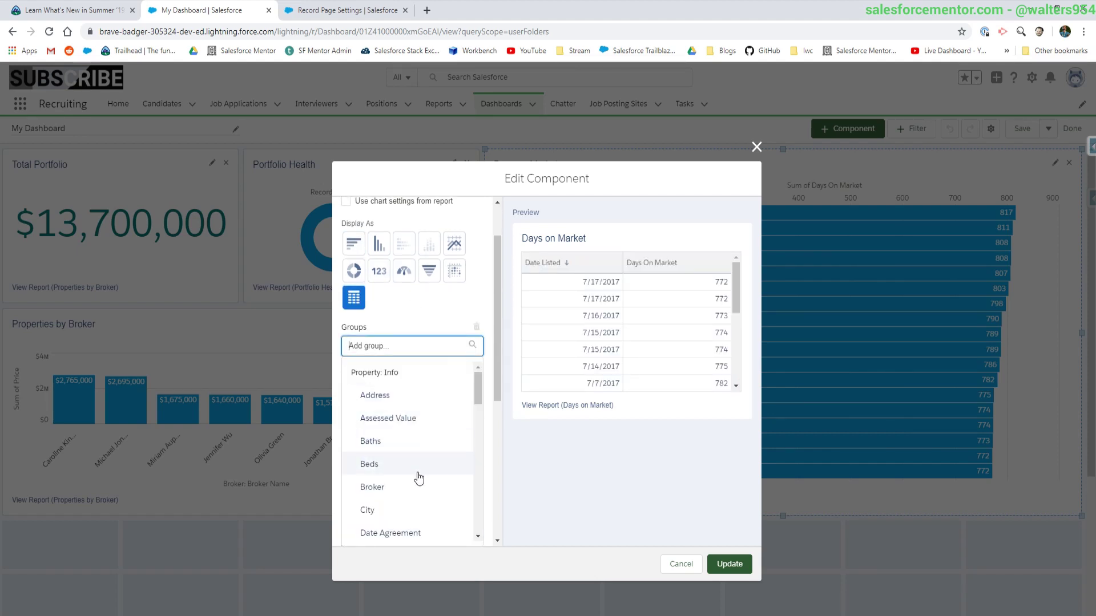
{"action": "left_click", "coordinate": [405, 509]}
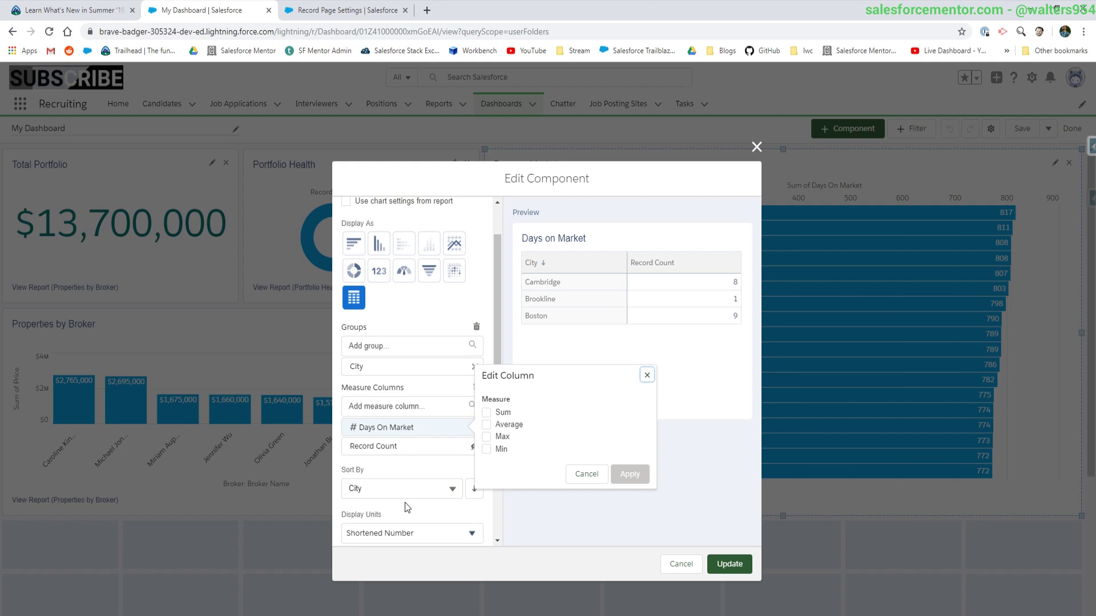
{"action": "left_click", "coordinate": [413, 353]}
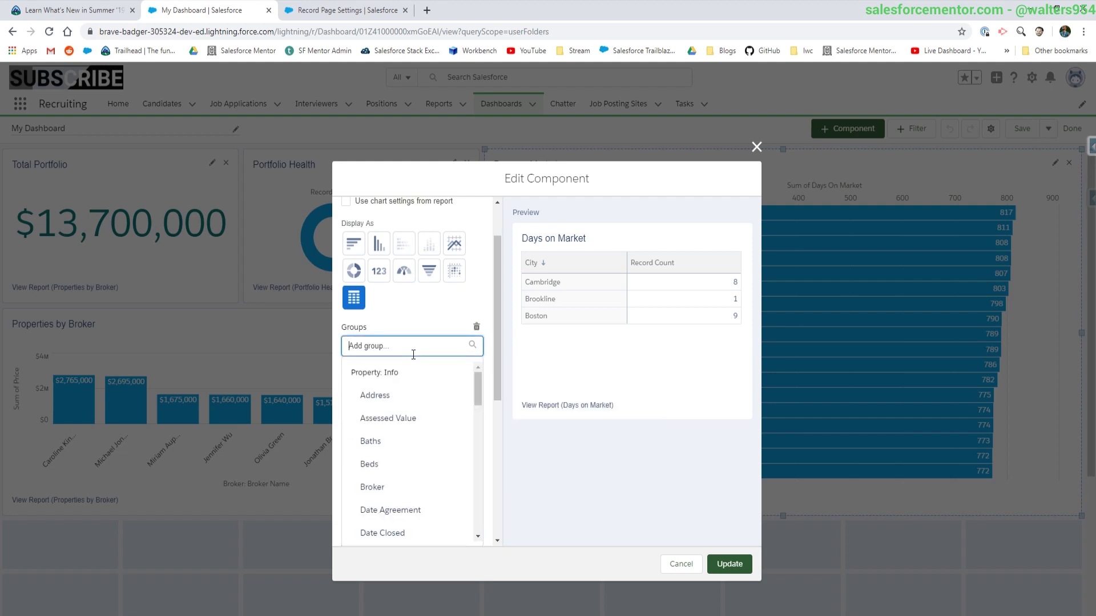
{"action": "left_click", "coordinate": [385, 473]}
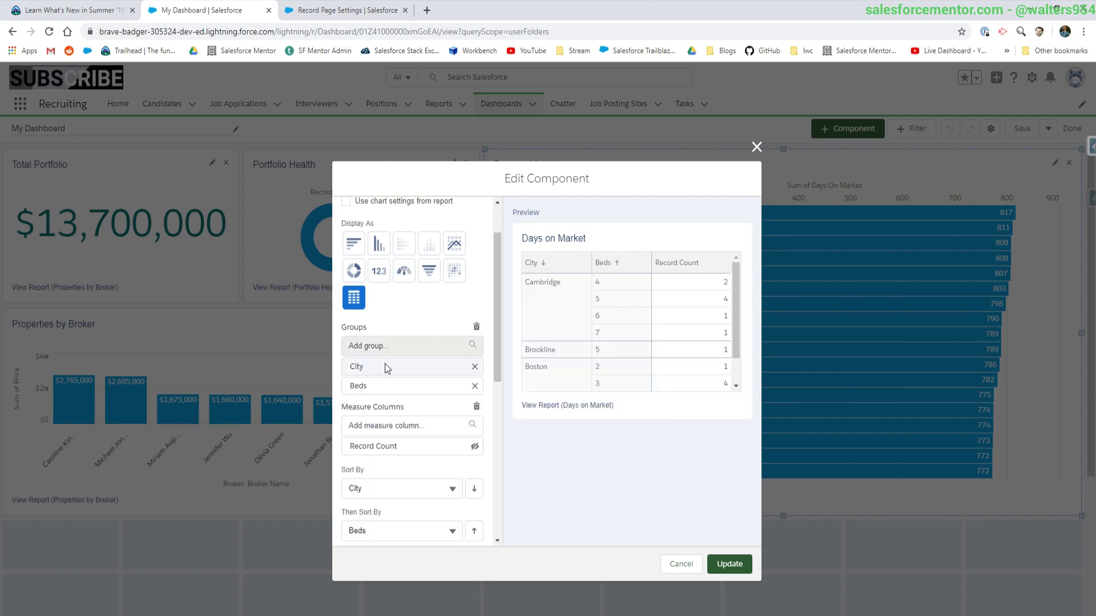
- Add Assessed Value and Days On Market as measure columns, each summarized as Sum
{"action": "left_click", "coordinate": [392, 422]}
{"action": "scroll", "coordinate": [426, 447], "scroll_direction": "down", "scroll_amount": 2}
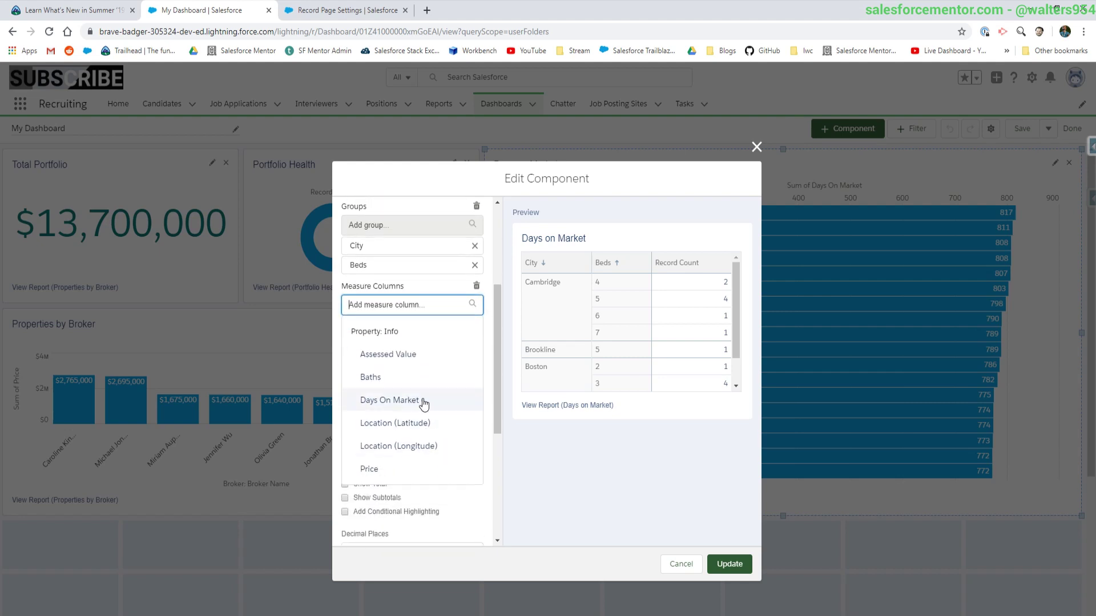
{"action": "left_click", "coordinate": [417, 358]}
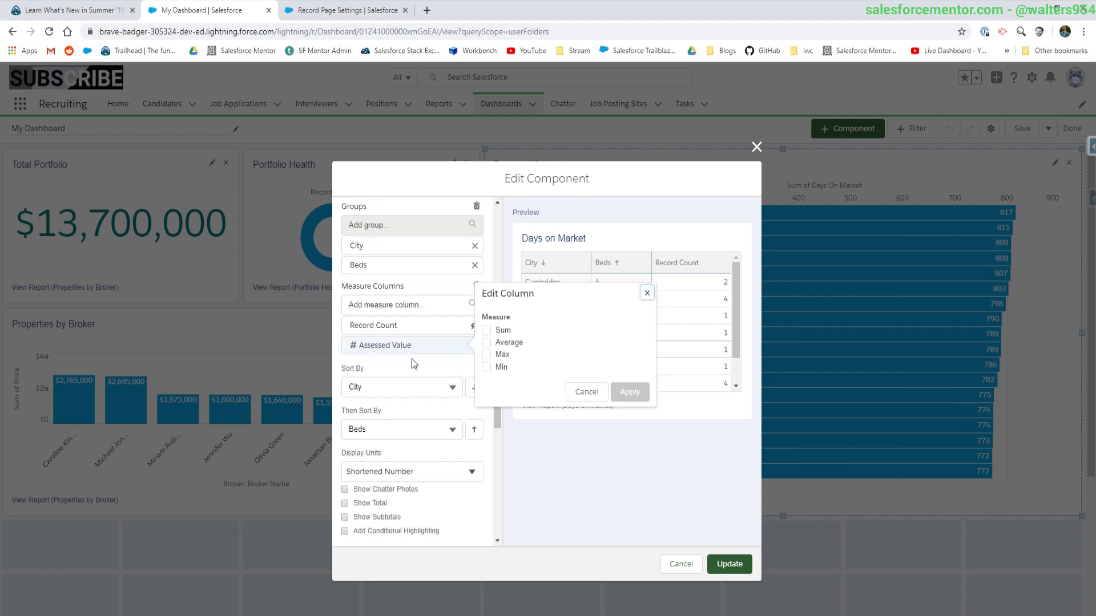
{"action": "left_click", "coordinate": [486, 331]}
{"action": "left_click", "coordinate": [628, 391]}
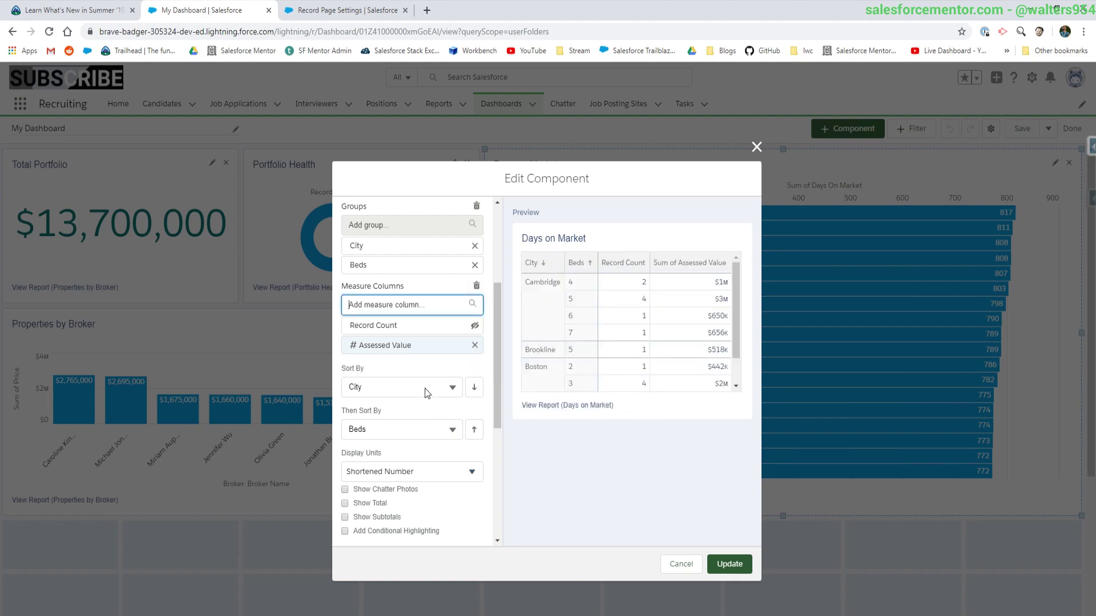
{"action": "left_click", "coordinate": [385, 305]}
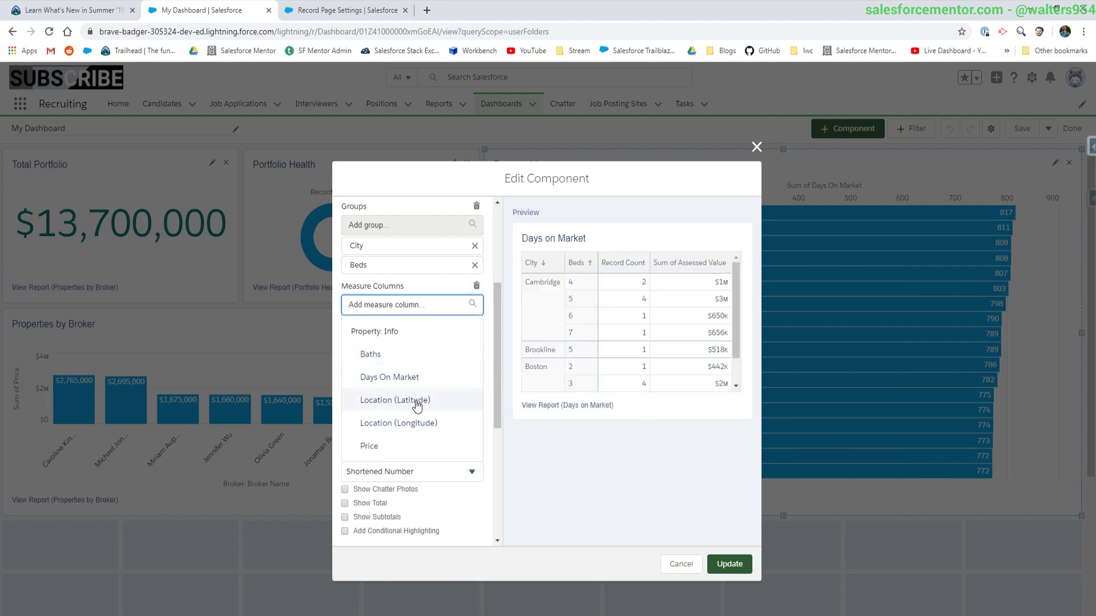
{"action": "scroll", "coordinate": [416, 394], "scroll_direction": "down", "scroll_amount": 1}
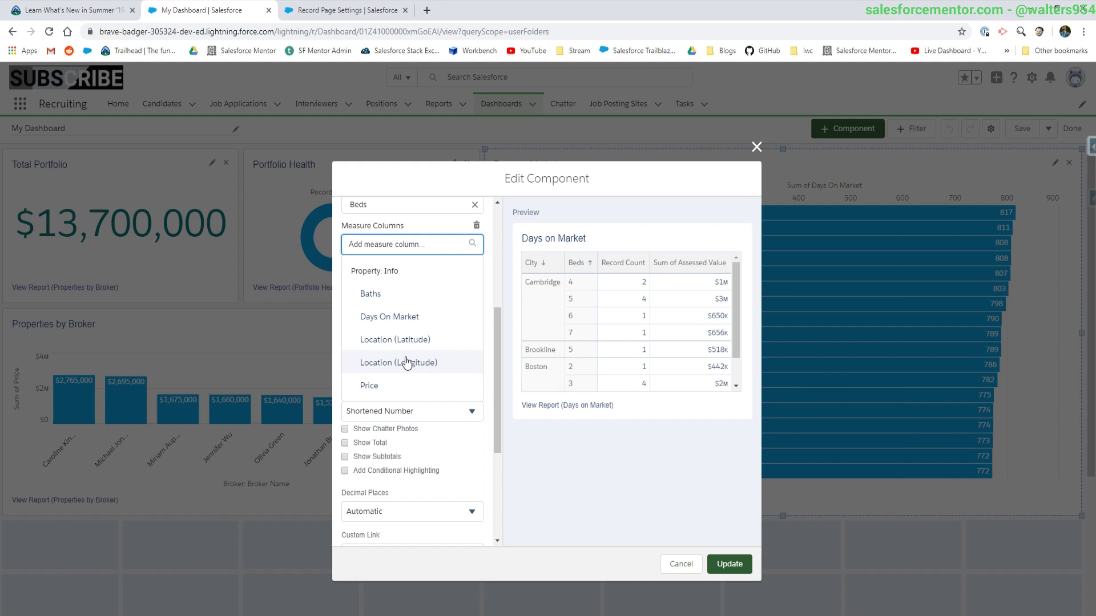
{"action": "left_click", "coordinate": [395, 317]}
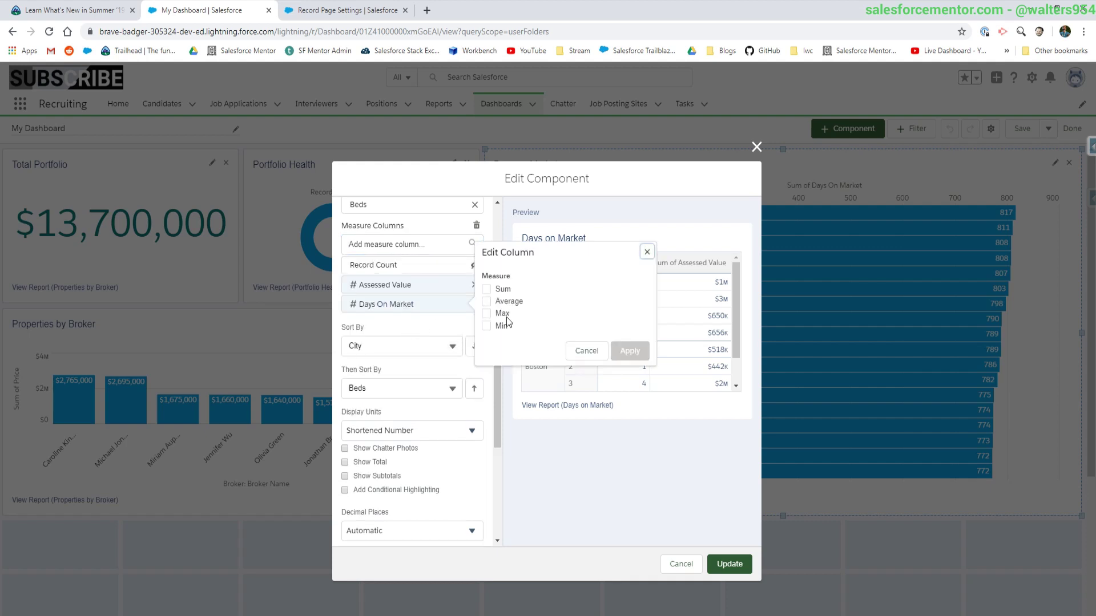
{"action": "key", "text": "Escape"}
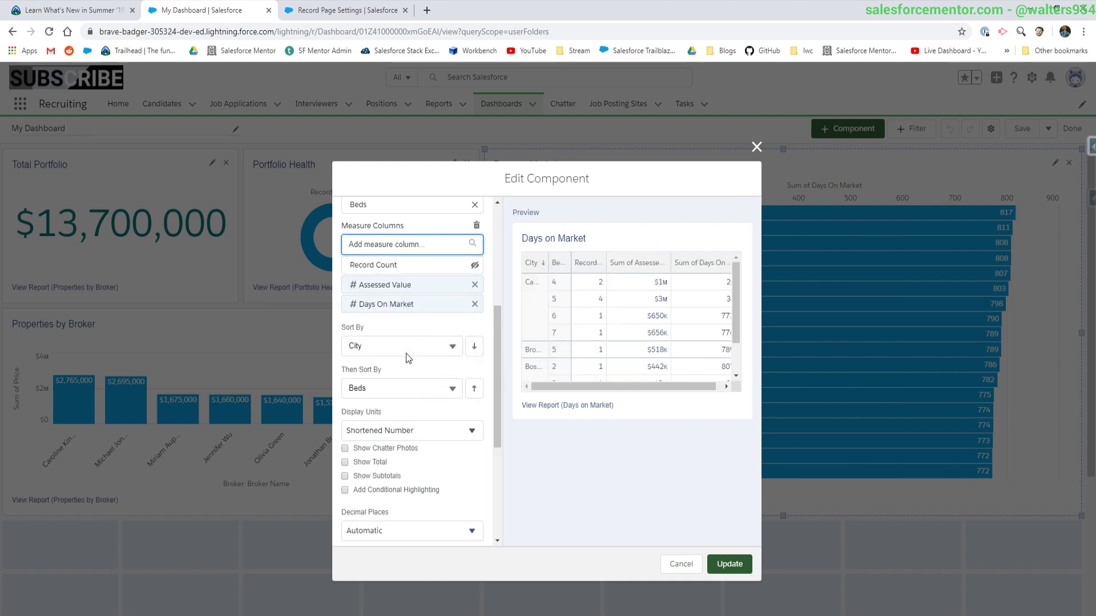
- Keep City as the first sort field and set it to ascending
{"action": "left_click", "coordinate": [376, 347]}
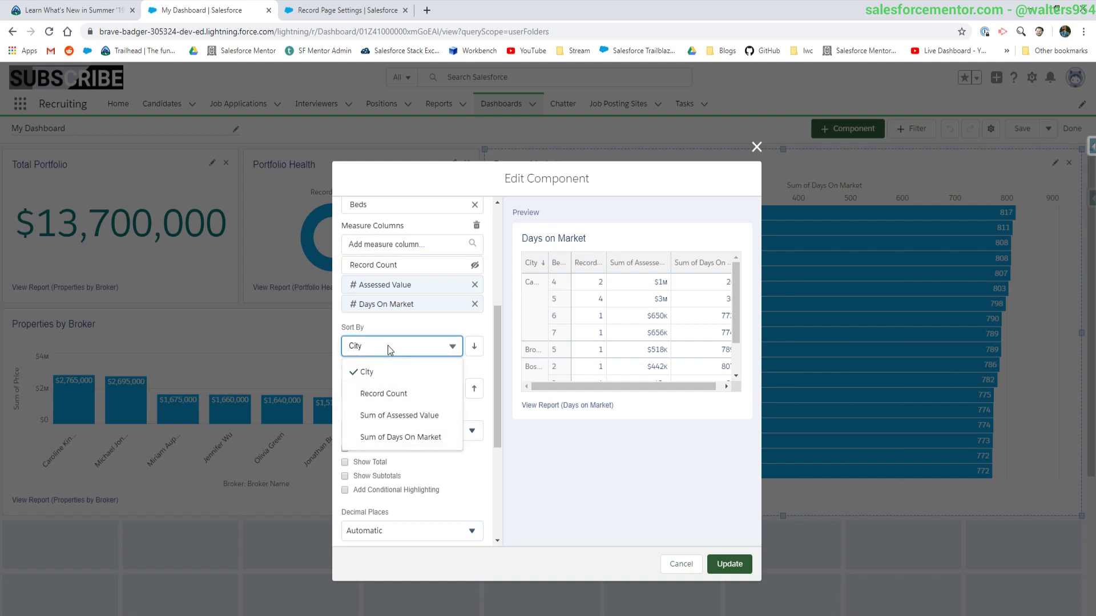
{"action": "left_click", "coordinate": [422, 333]}
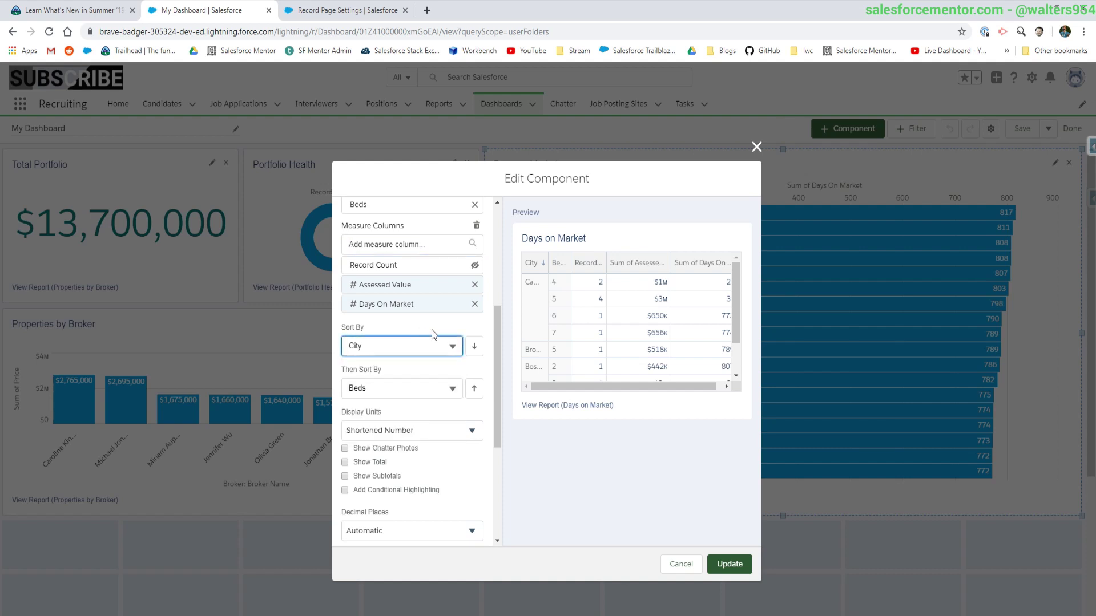
{"action": "left_click", "coordinate": [474, 346]}
{"action": "left_click", "coordinate": [474, 347]}
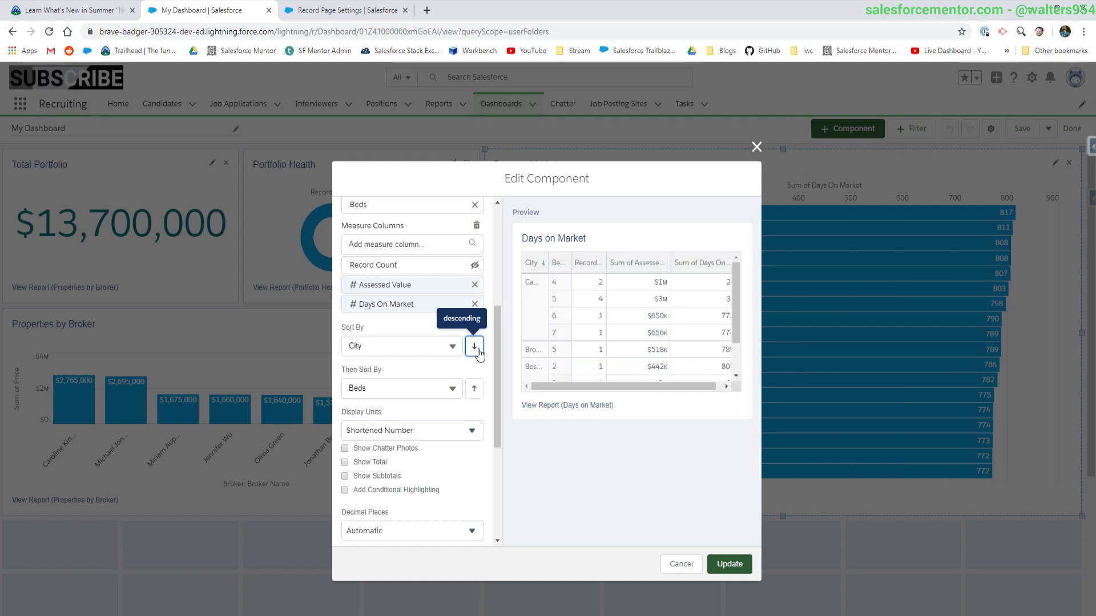
{"action": "left_click", "coordinate": [474, 346]}
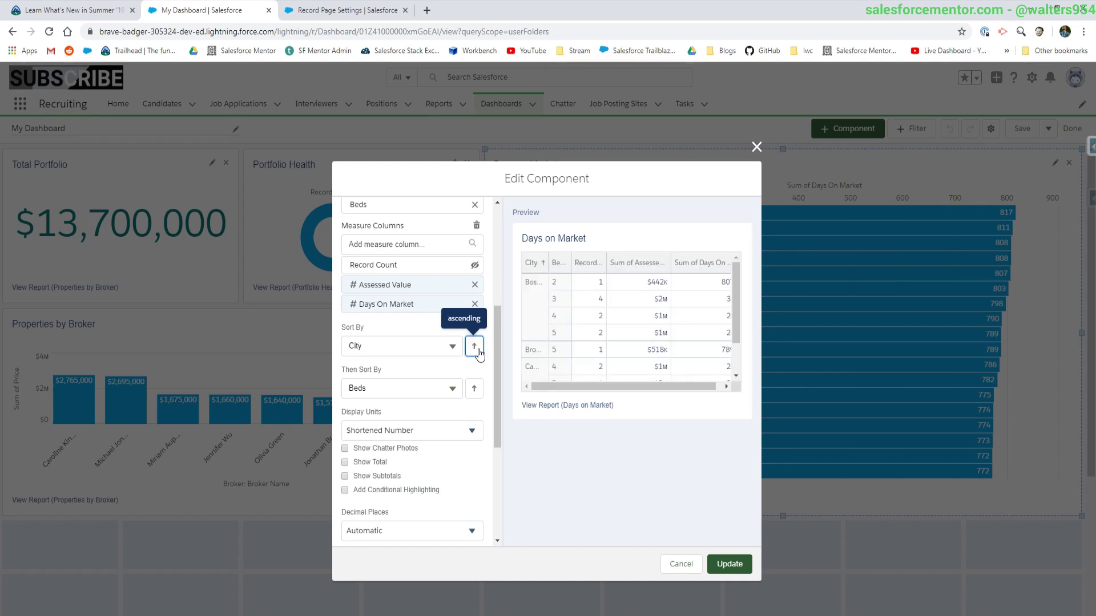
- Replace Beds with Record Count as the second sort field, ascending
{"action": "left_click", "coordinate": [404, 388]}
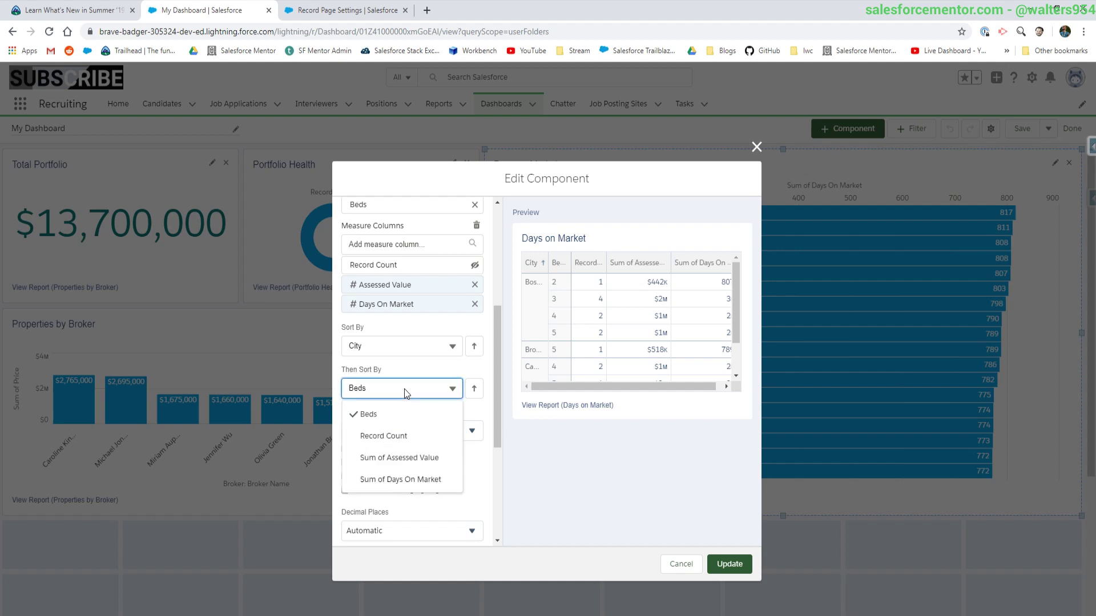
{"action": "left_click", "coordinate": [405, 436]}
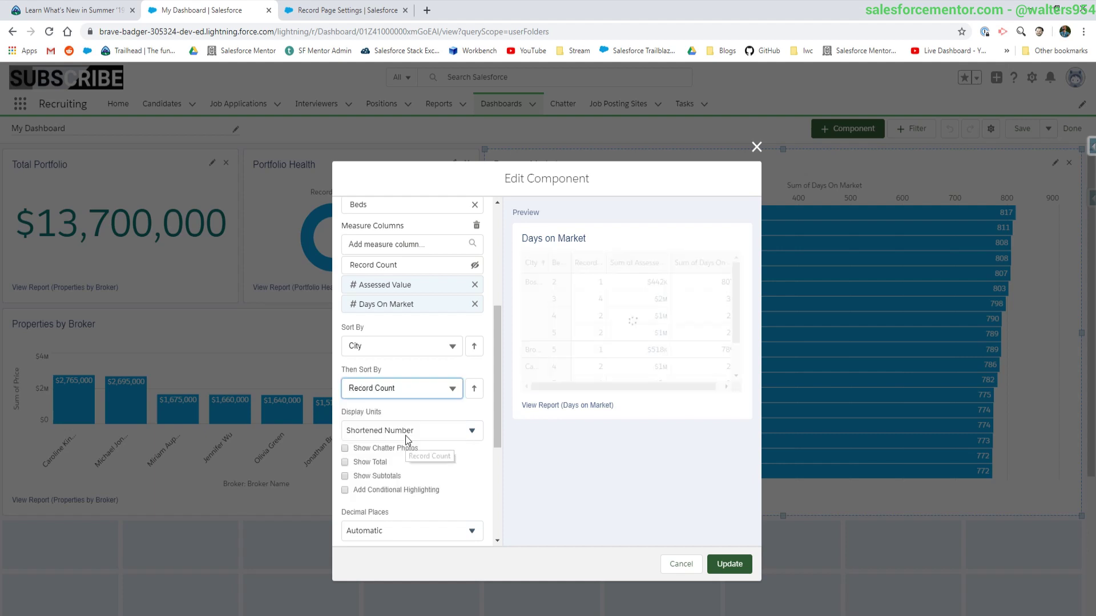
{"action": "left_click", "coordinate": [474, 388]}
{"action": "left_click", "coordinate": [474, 388]}
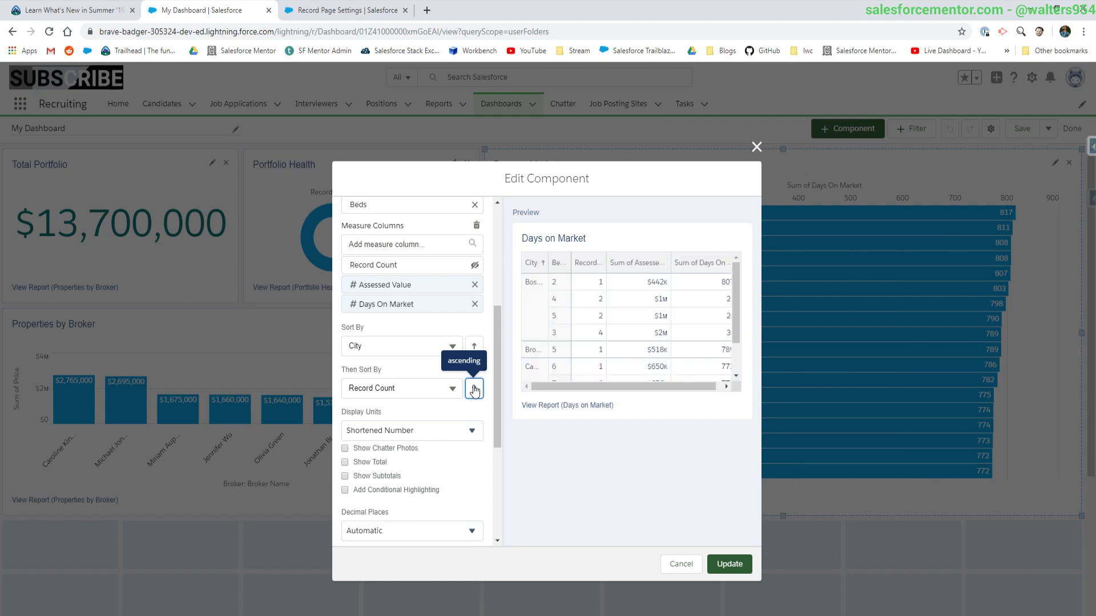
- Update the Days on Market component, then finish editing and save My Dashboard
{"action": "left_click", "coordinate": [729, 564]}
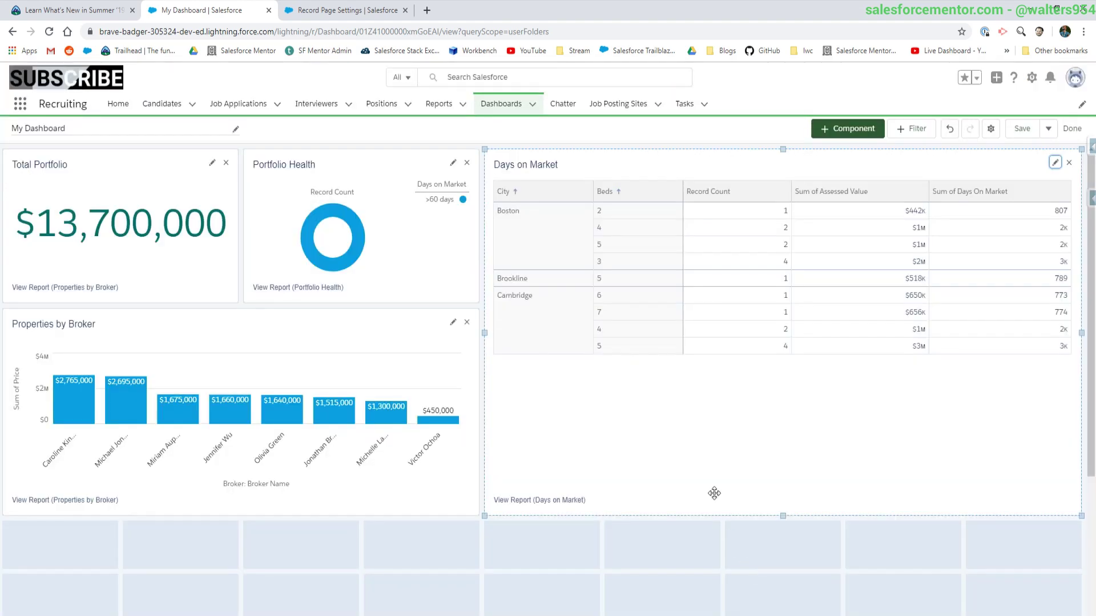
{"action": "left_click", "coordinate": [1081, 134]}
{"action": "left_click", "coordinate": [708, 412]}
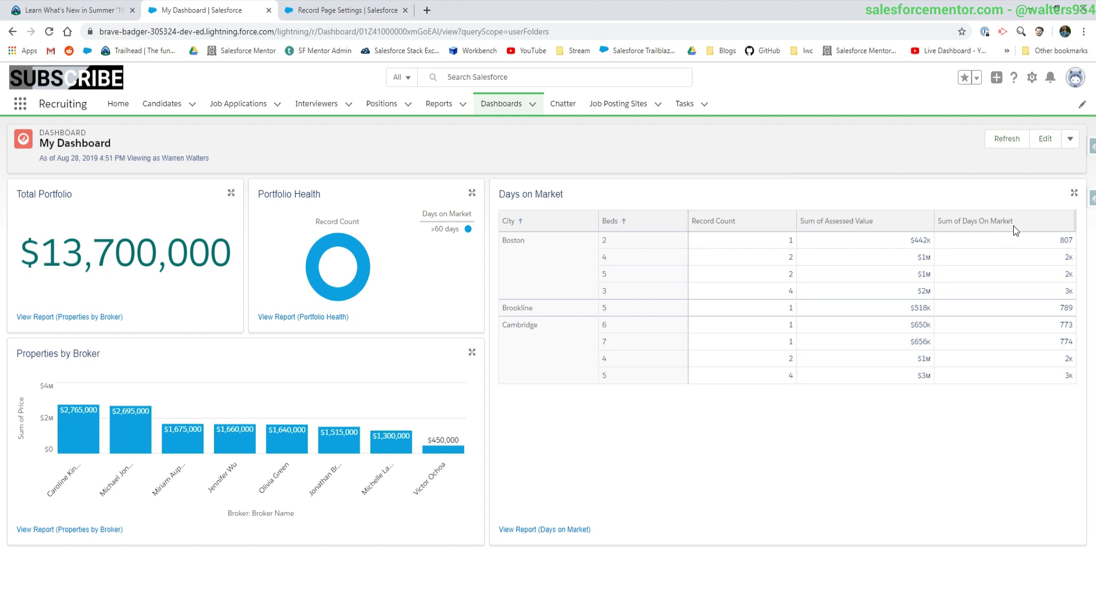
- Read the Sort Dashboard and Show Subtotals sections in Trailhead, then return to My Dashboard
{"action": "left_click", "coordinate": [105, 15]}
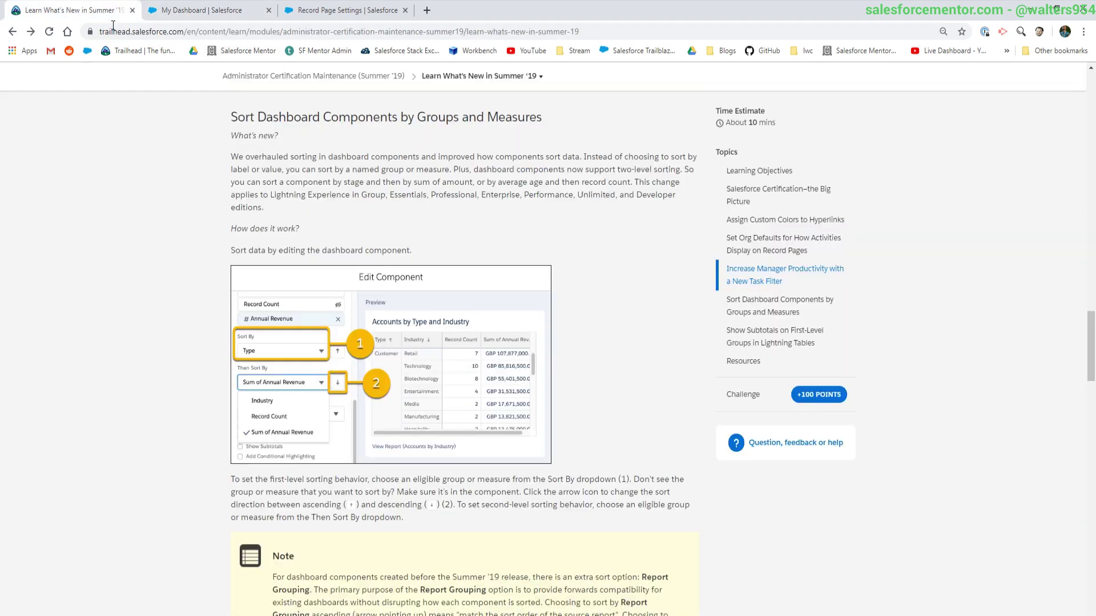
{"action": "scroll", "coordinate": [350, 277], "scroll_direction": "down", "scroll_amount": 3}
{"action": "scroll", "coordinate": [359, 293], "scroll_direction": "down", "scroll_amount": 7}
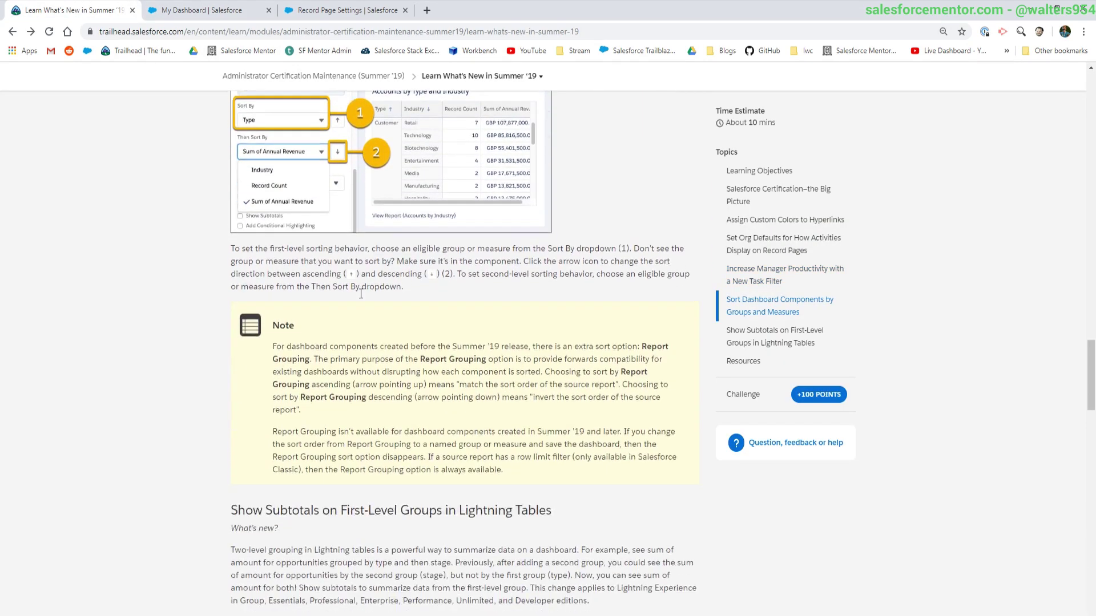
{"action": "scroll", "coordinate": [360, 294], "scroll_direction": "down", "scroll_amount": 2}
{"action": "left_click_drag", "start_coordinate": [271, 137], "coordinate": [399, 137]}
{"action": "left_click", "coordinate": [374, 140]}
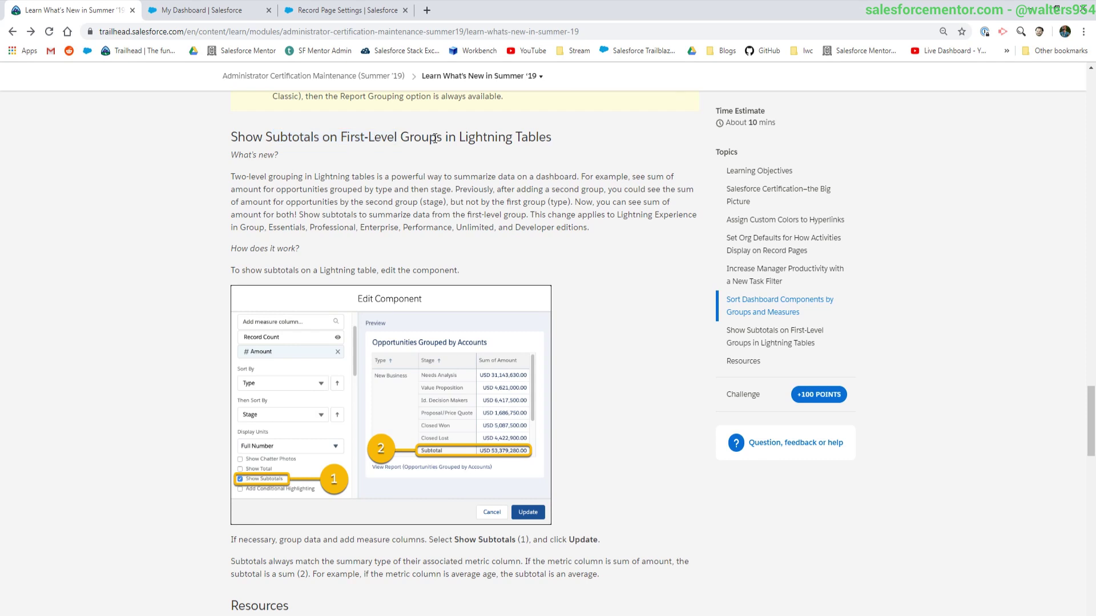
{"action": "scroll", "coordinate": [435, 139], "scroll_direction": "up", "scroll_amount": 3}
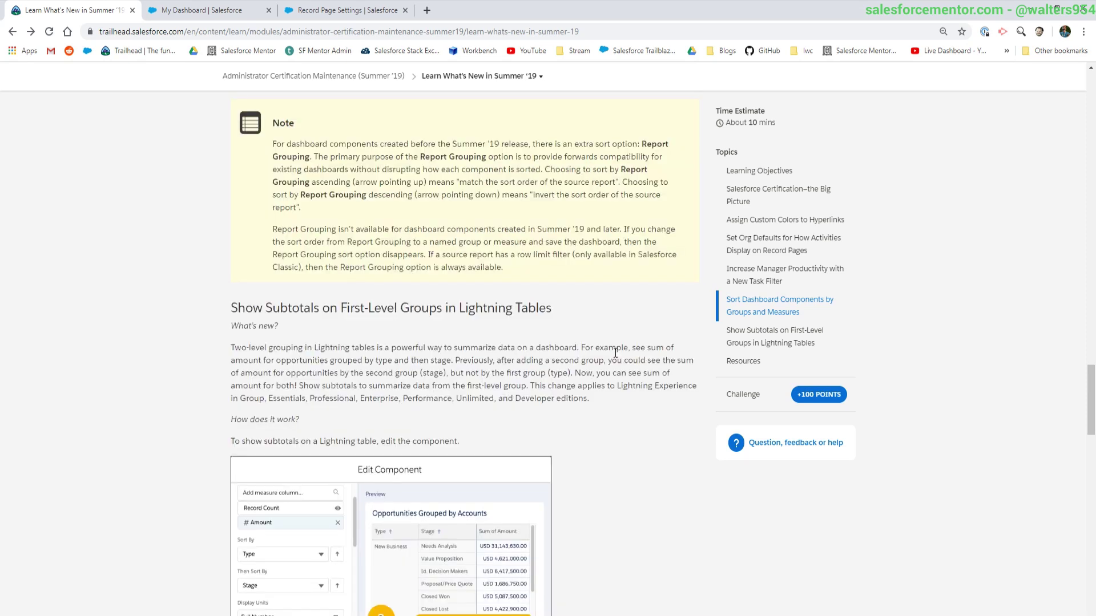
{"action": "key", "text": "ctrl+Tab"}
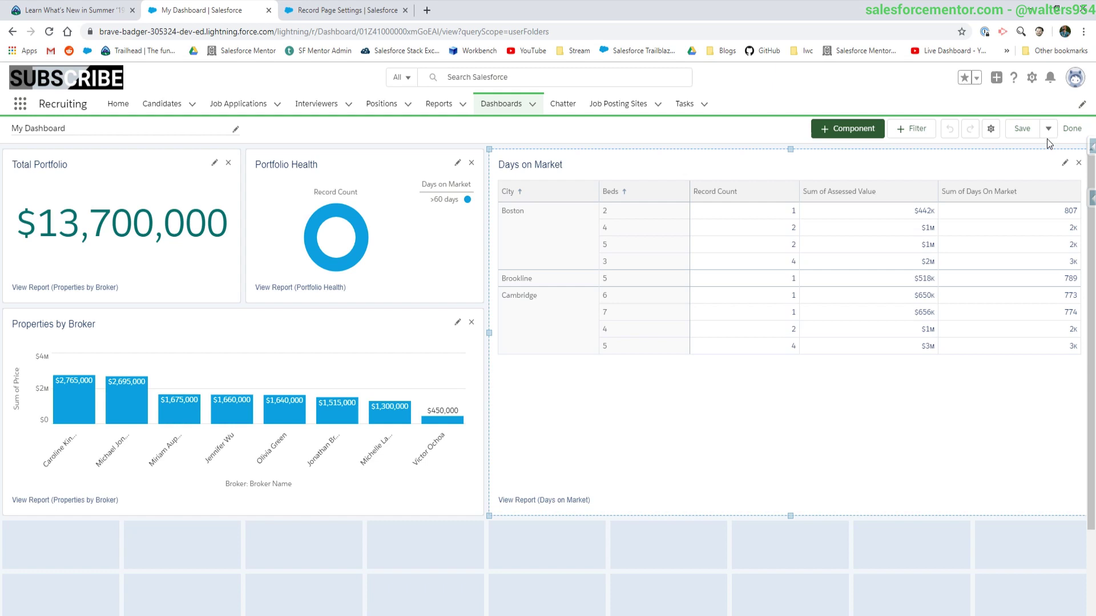
- Enable Show Subtotals on the Days on Market component and apply the update
{"action": "left_click", "coordinate": [1063, 166]}
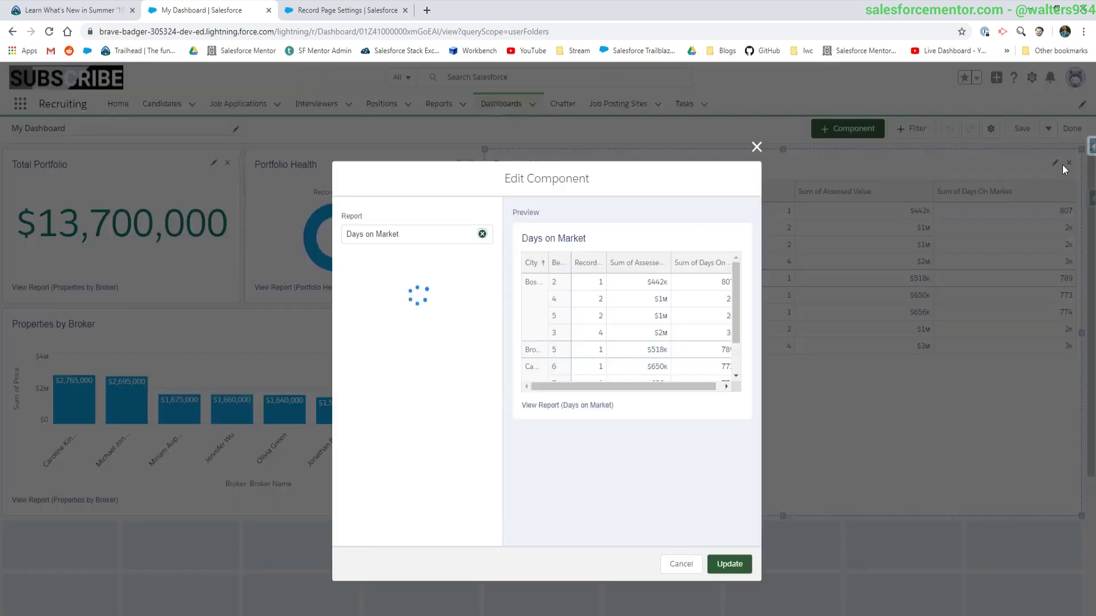
{"action": "scroll", "coordinate": [428, 424], "scroll_direction": "down", "scroll_amount": 5}
{"action": "scroll", "coordinate": [426, 419], "scroll_direction": "down", "scroll_amount": 1}
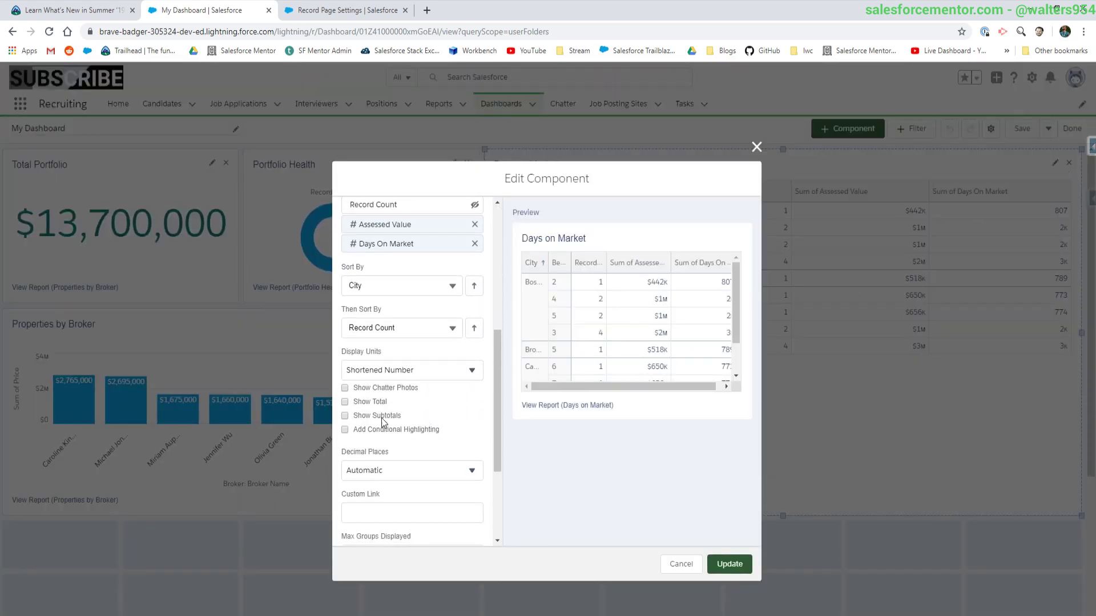
{"action": "left_click", "coordinate": [380, 416]}
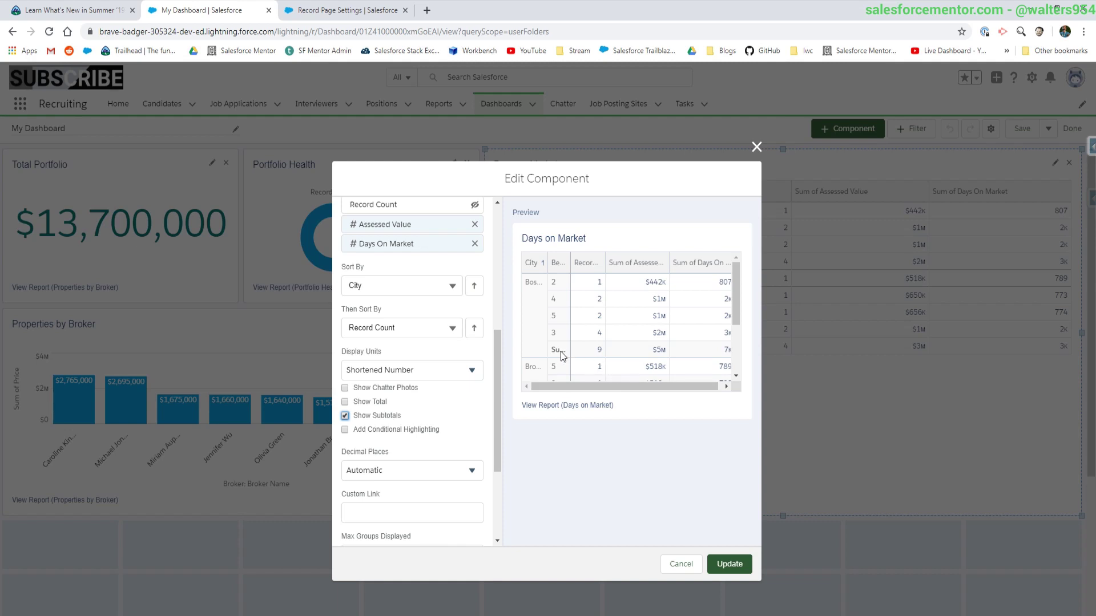
{"action": "left_click", "coordinate": [729, 564]}
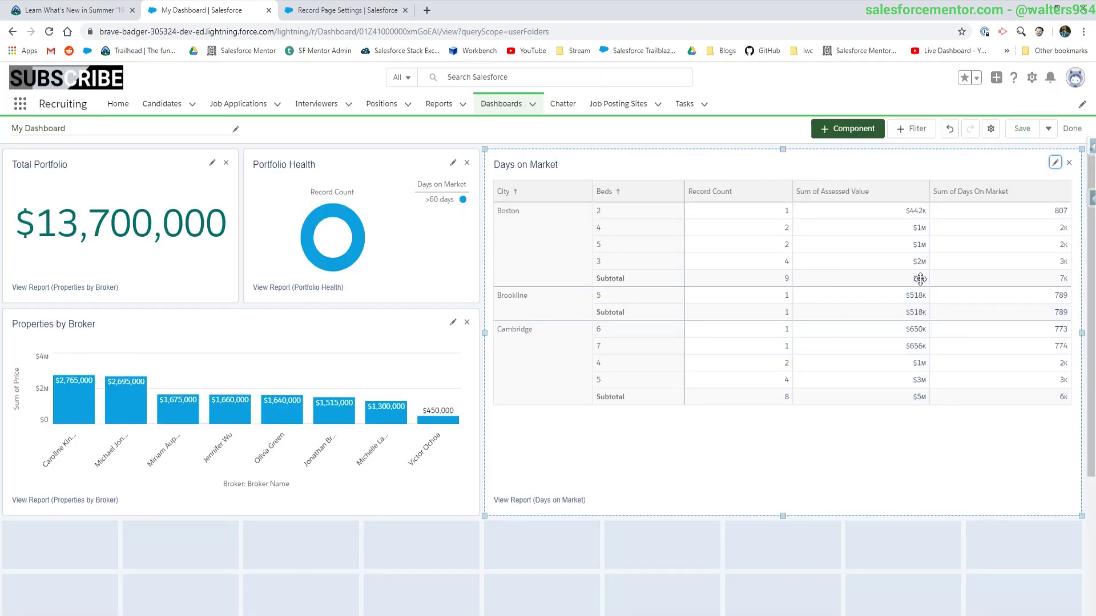